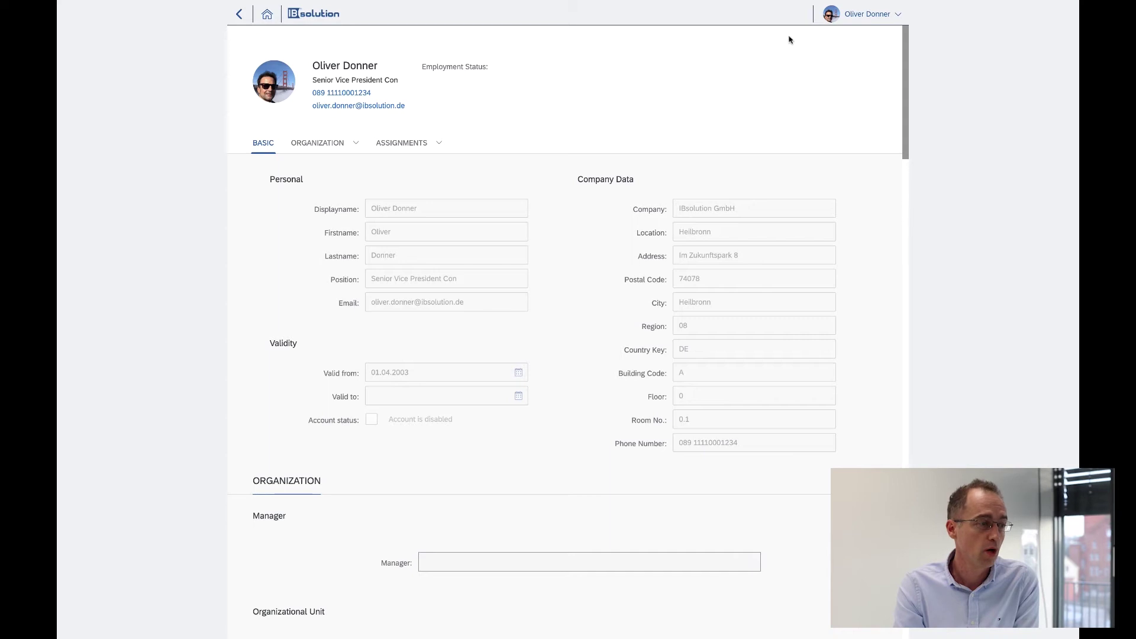
Review the open profile's basic data, organizational unit and privilege assignments
scroll(572, 205, "down", 3)
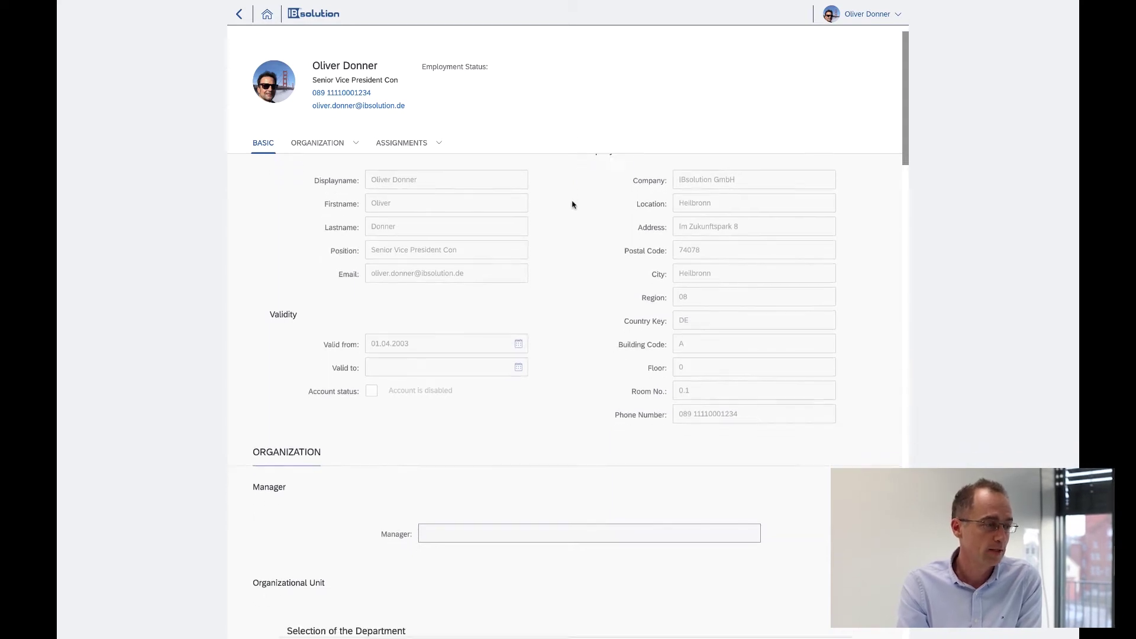
scroll(573, 205, "down", 8)
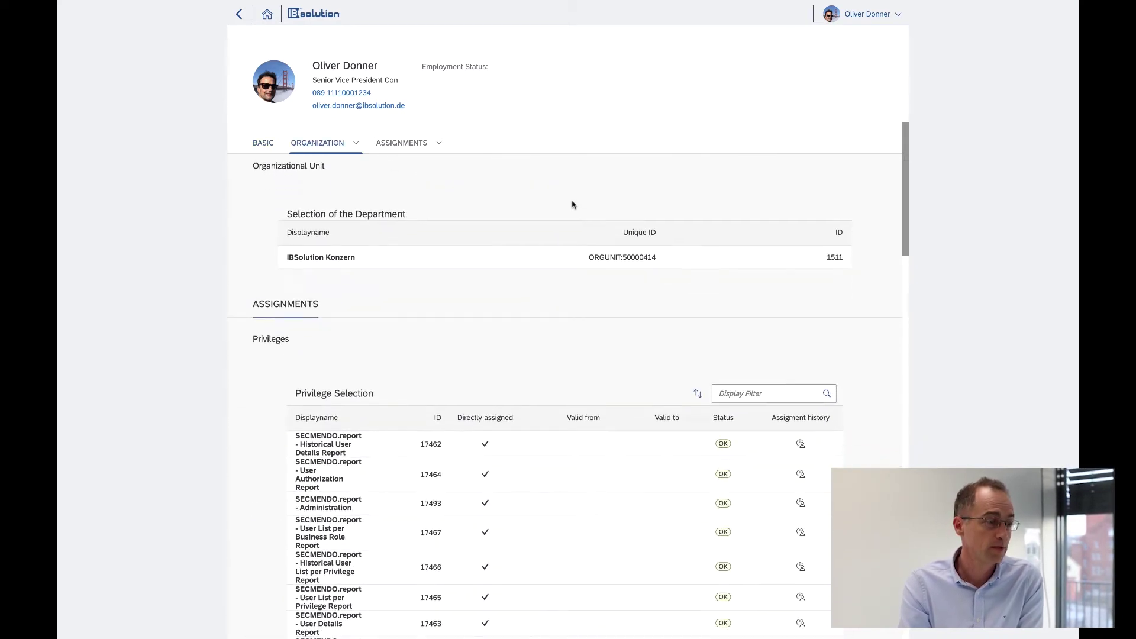
scroll(572, 205, "up", 10)
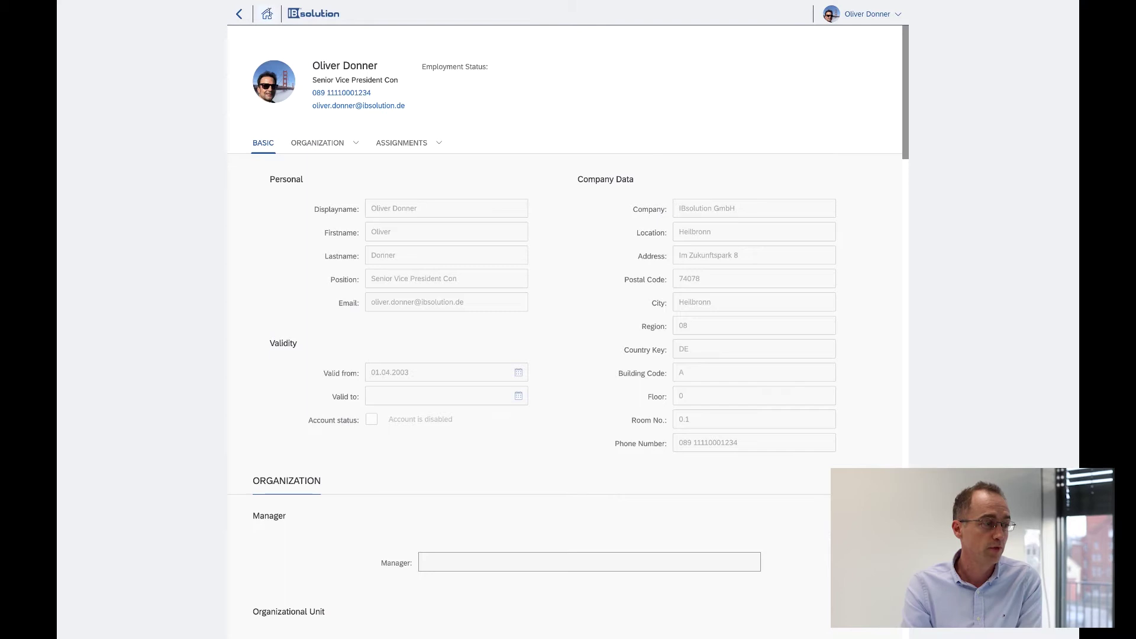
Go to the open tasks from the home page and open the access rights request dated 6.12.2019
left_click(267, 13)
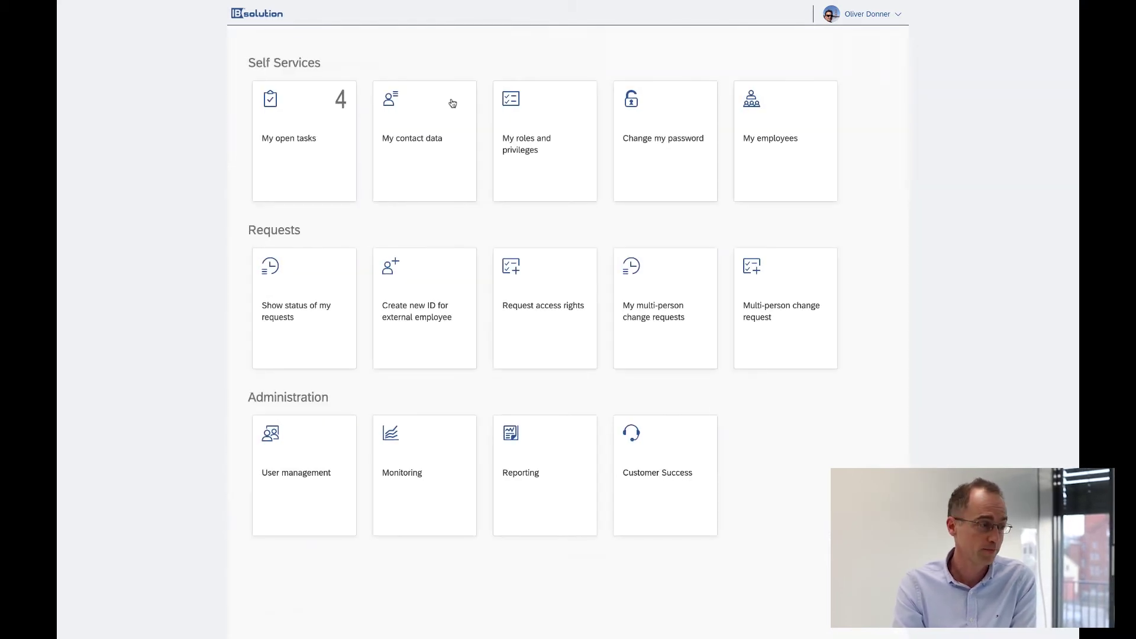
left_click(320, 121)
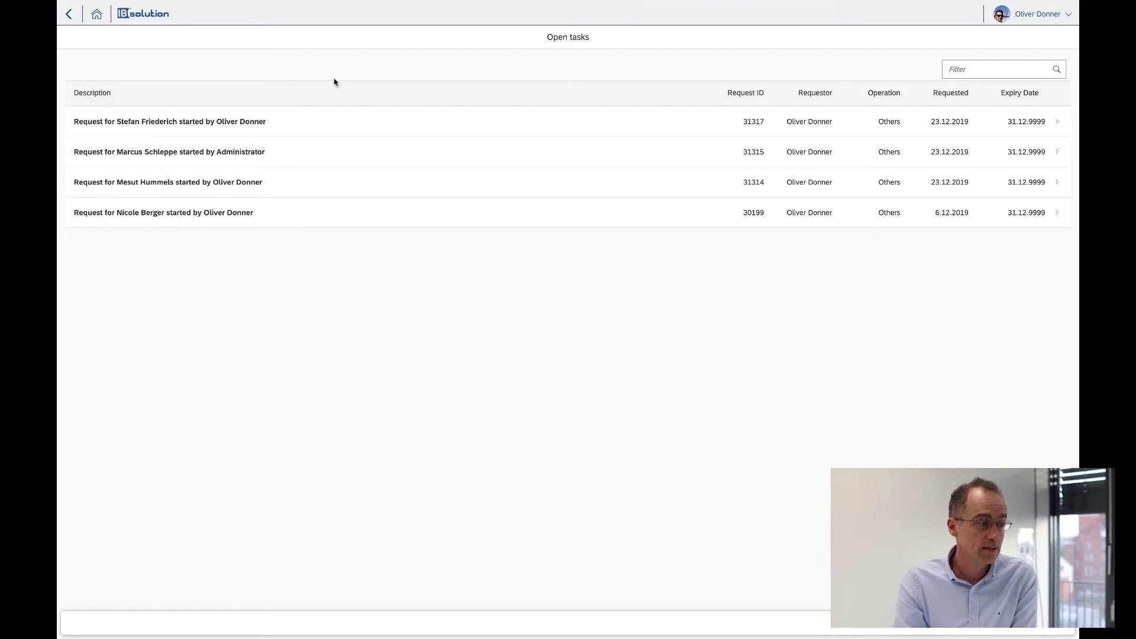
left_click(294, 182)
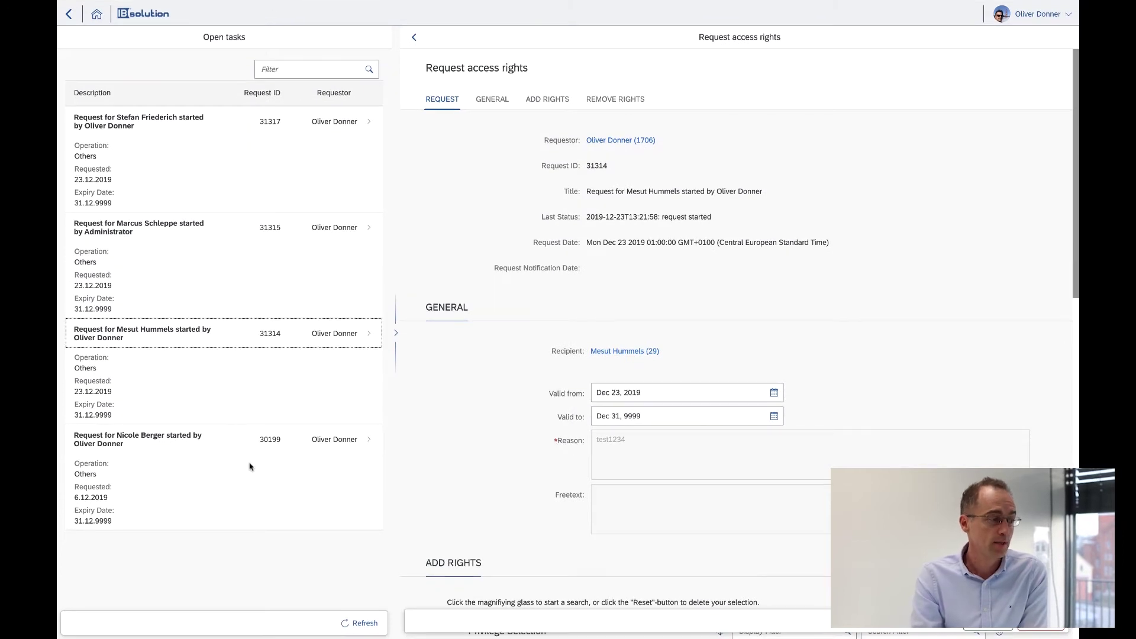
left_click(232, 453)
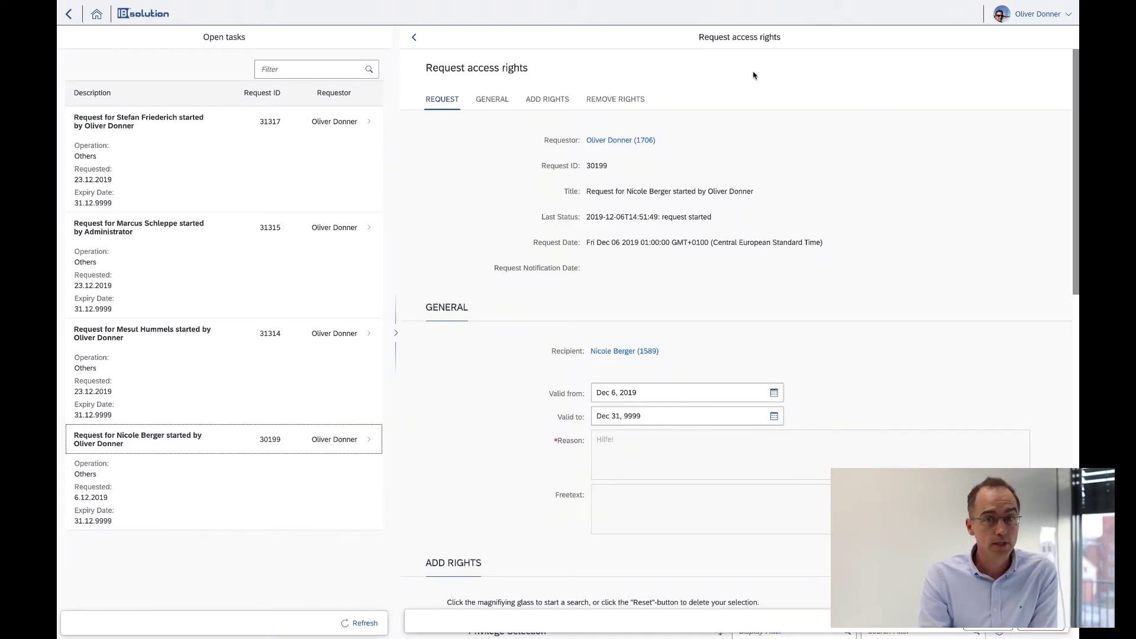
Show the requestor's profile beside the request and review the basic data and assigned privileges
left_click(624, 141)
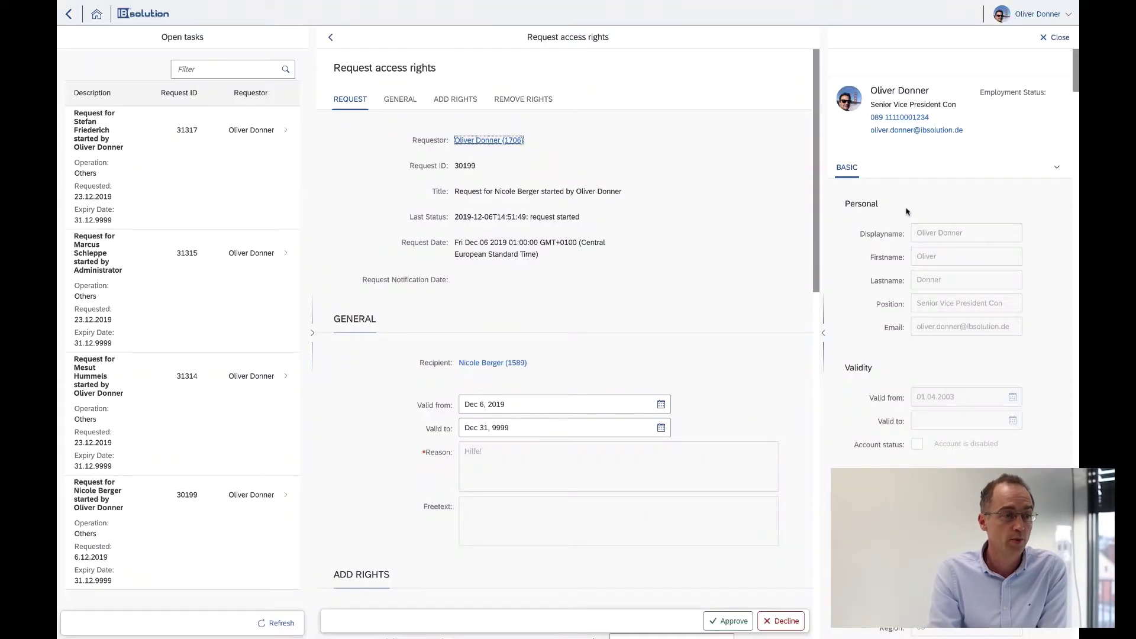
scroll(906, 211, "down", 5)
scroll(906, 211, "down", 6)
scroll(906, 208, "down", 6)
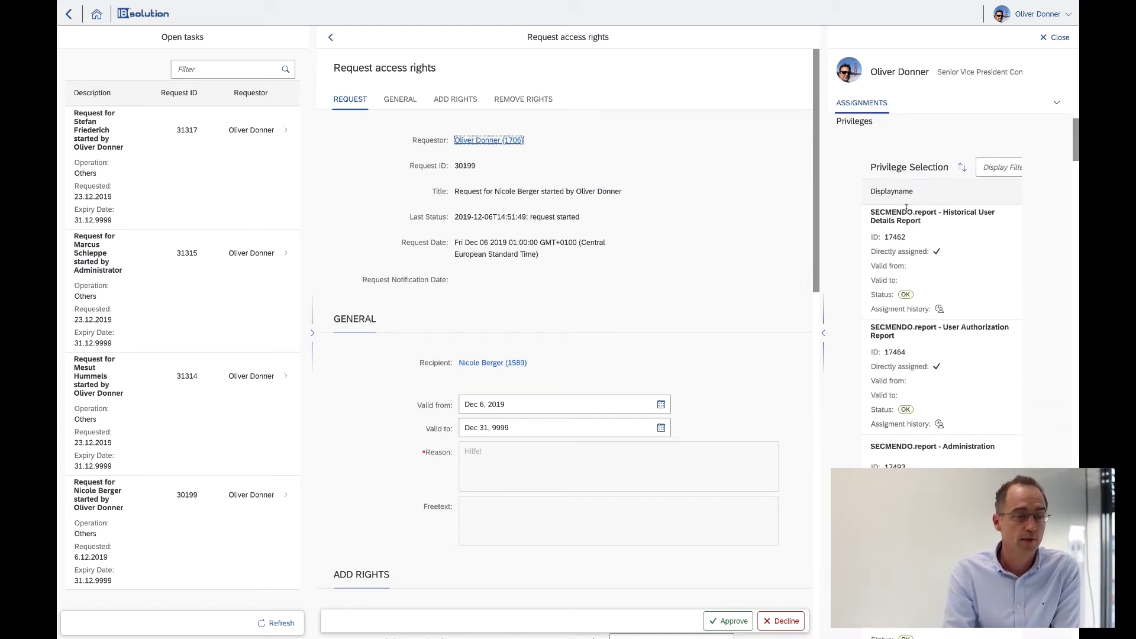
scroll(906, 210, "up", 12)
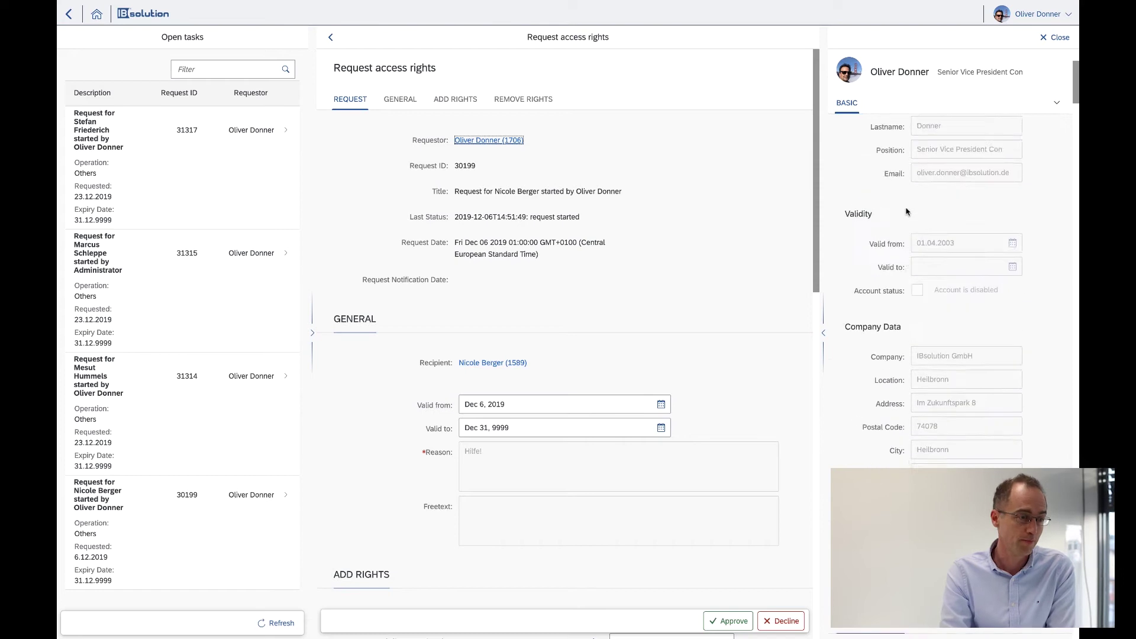
scroll(906, 211, "up", 3)
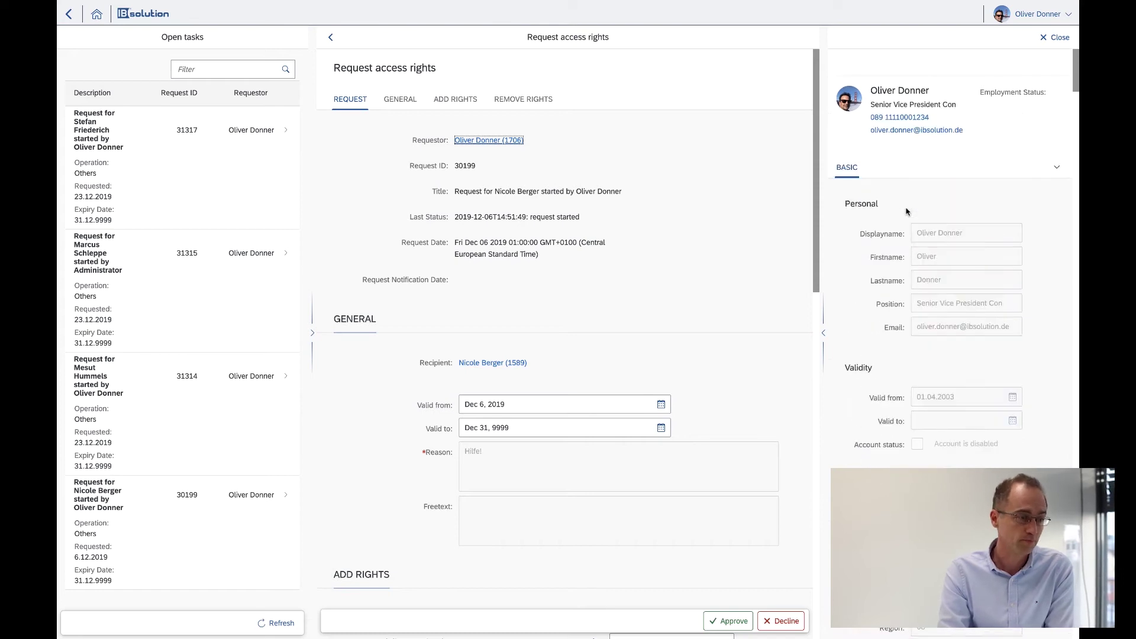
Widen and narrow the requestor's profile column, close the profile, and try the wider task list column before restoring it
left_click(823, 333)
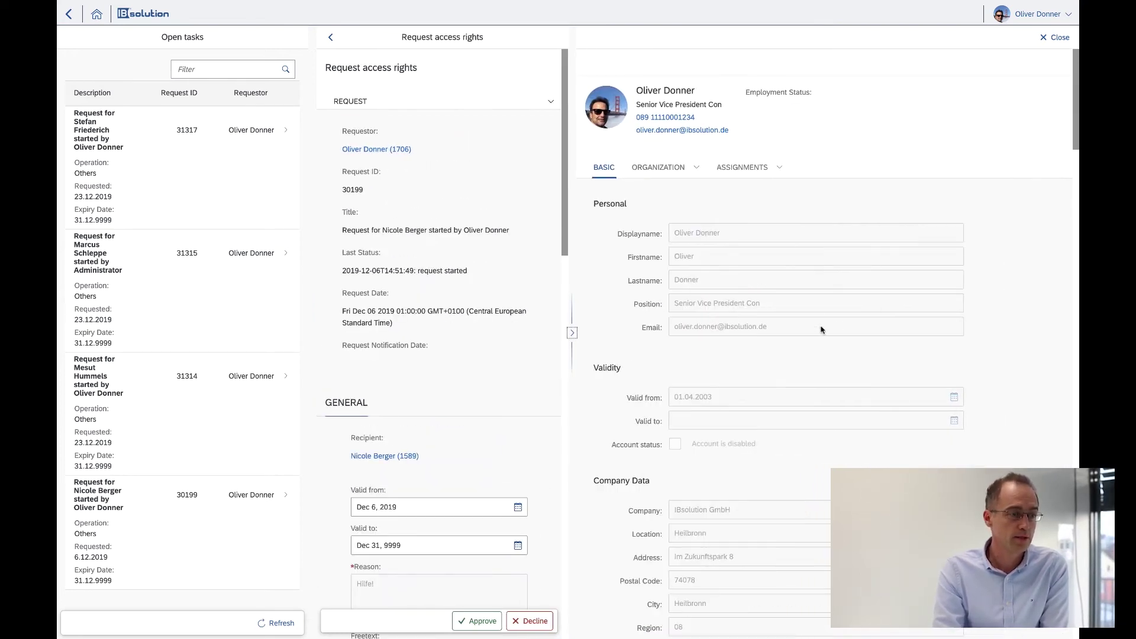
left_click(572, 332)
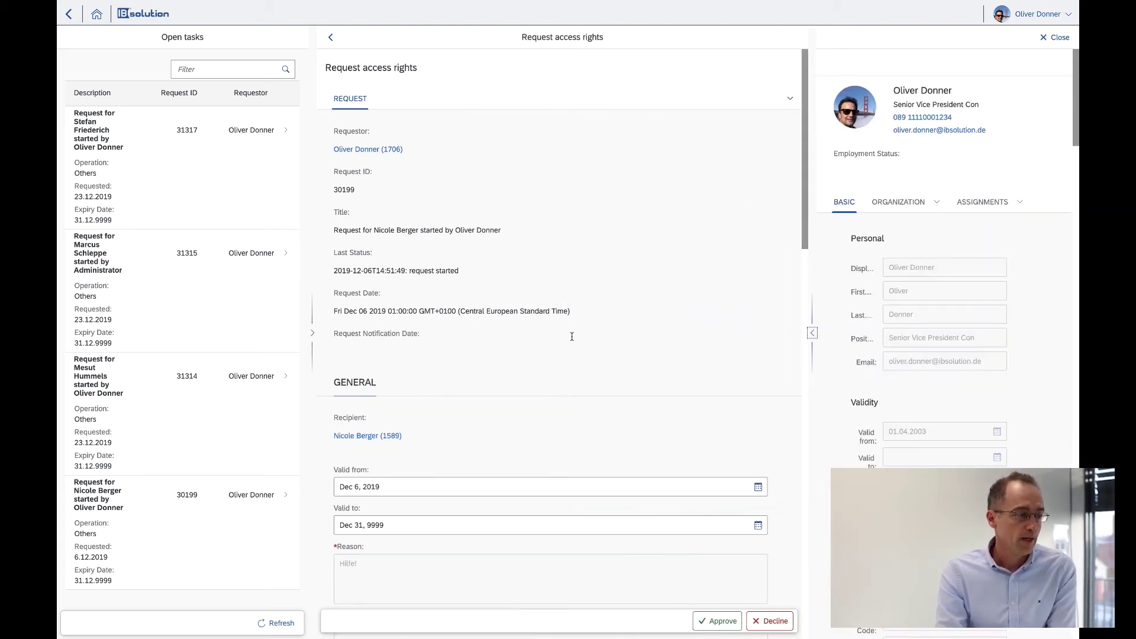
left_click(1056, 39)
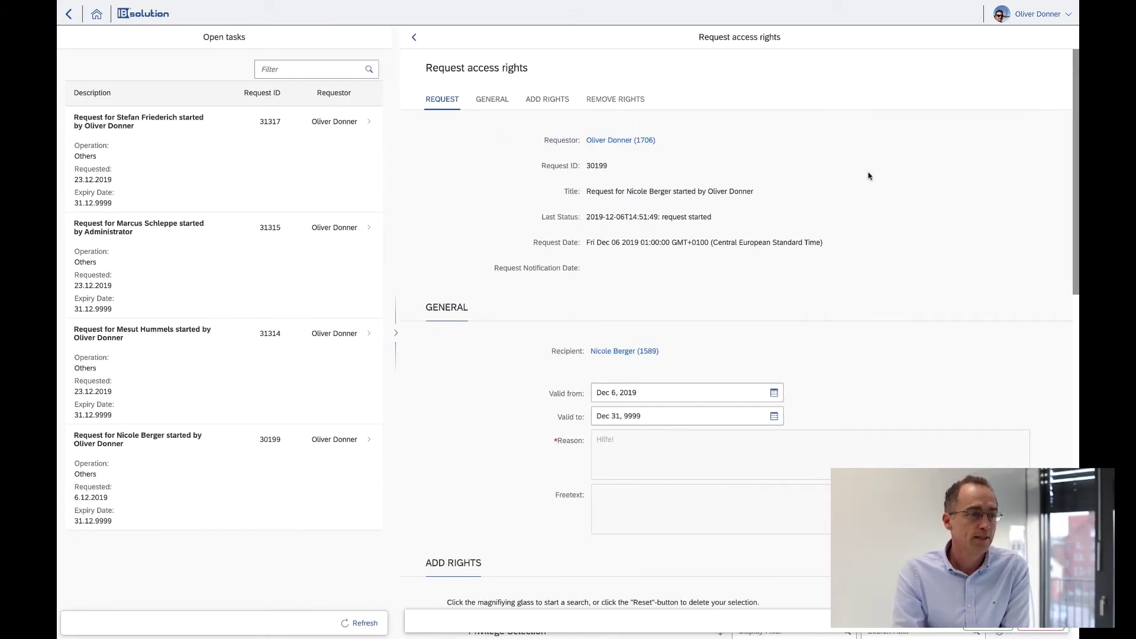
left_click(396, 333)
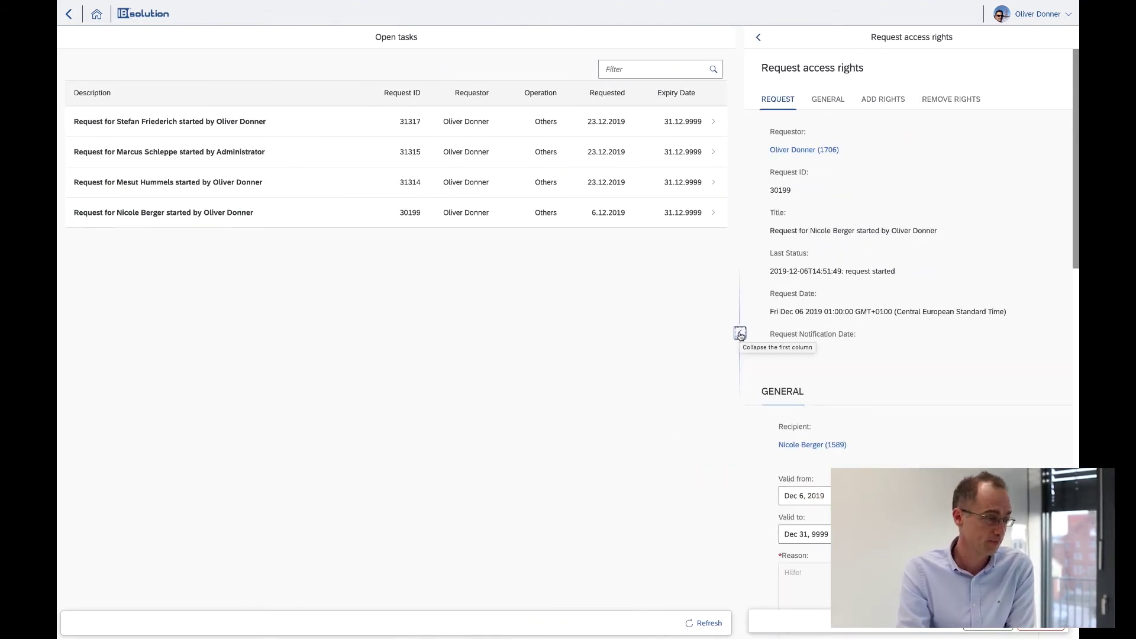
left_click(739, 334)
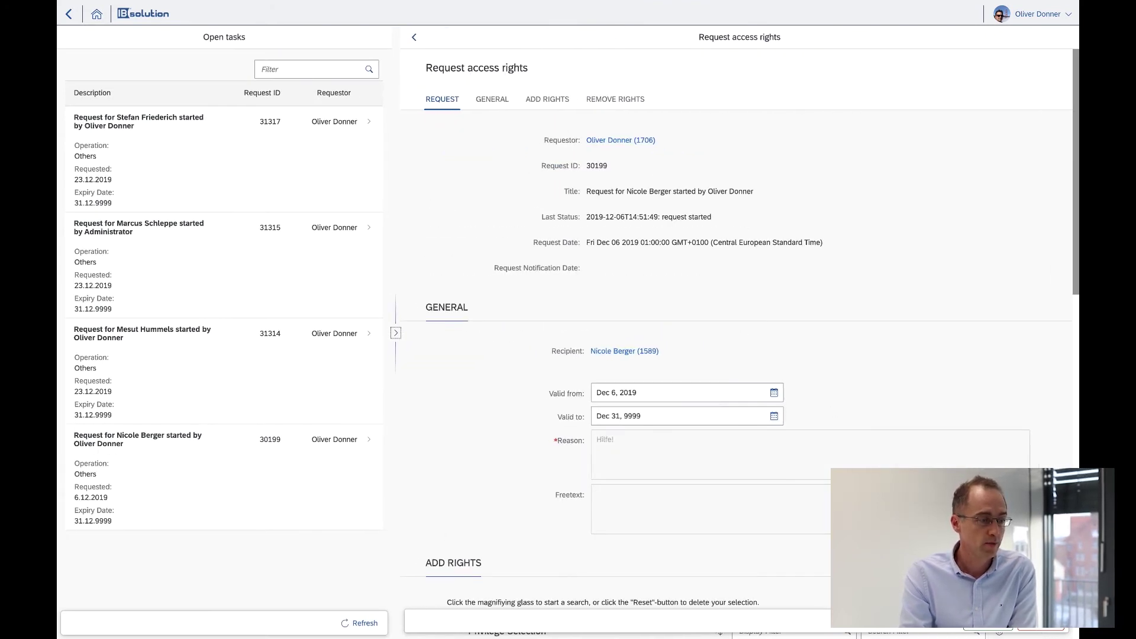
Approve the open access rights request with the reason "OK"
left_click(987, 630)
type("OK")
left_click(589, 364)
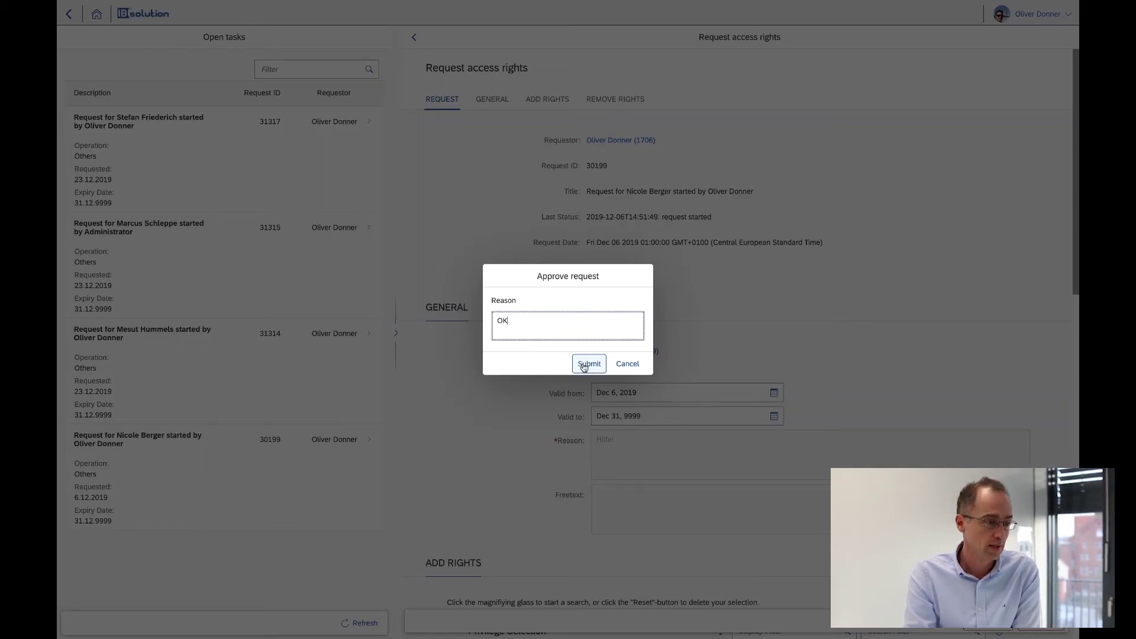
left_click(628, 346)
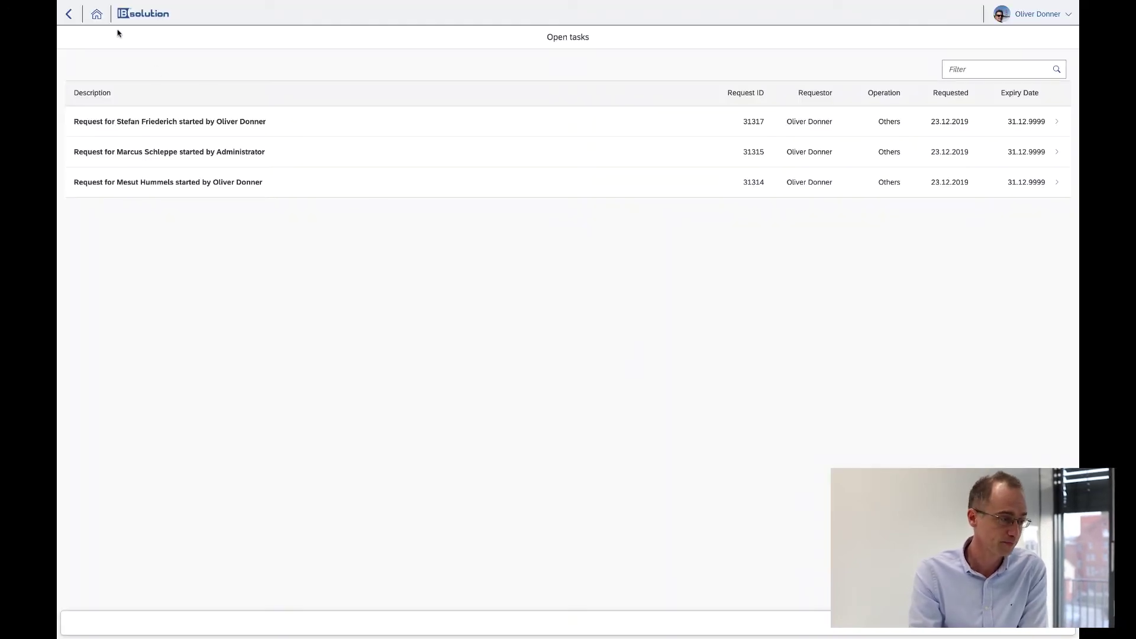
Start a new access rights request for the second person in the selection list, with the reason "Demo"
left_click(98, 16)
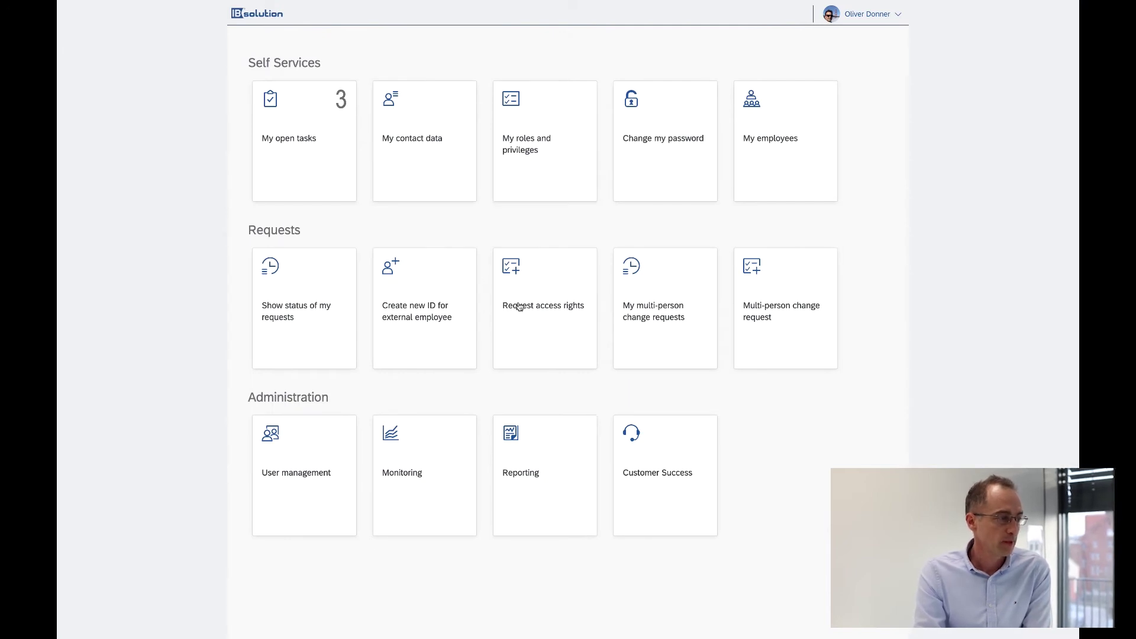
left_click(524, 322)
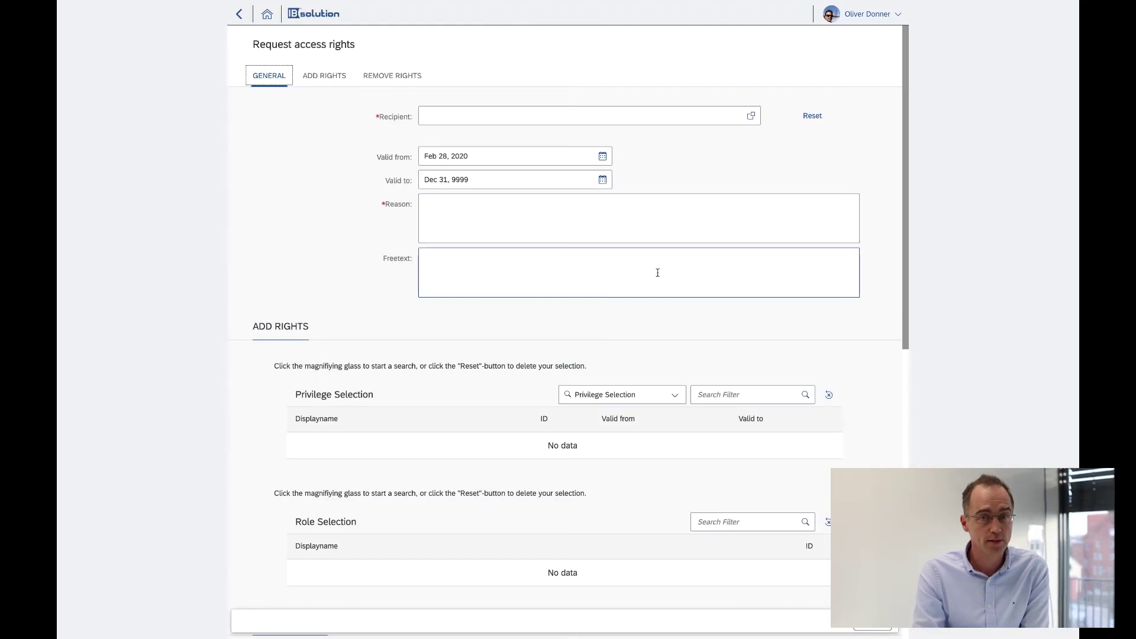
left_click(750, 117)
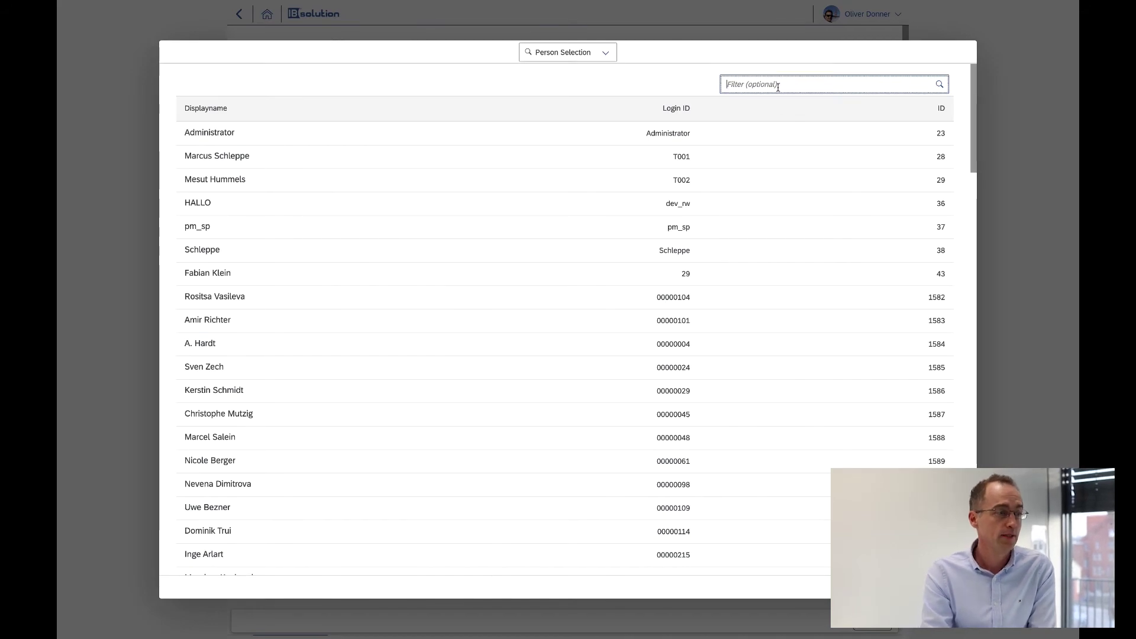
left_click(879, 159)
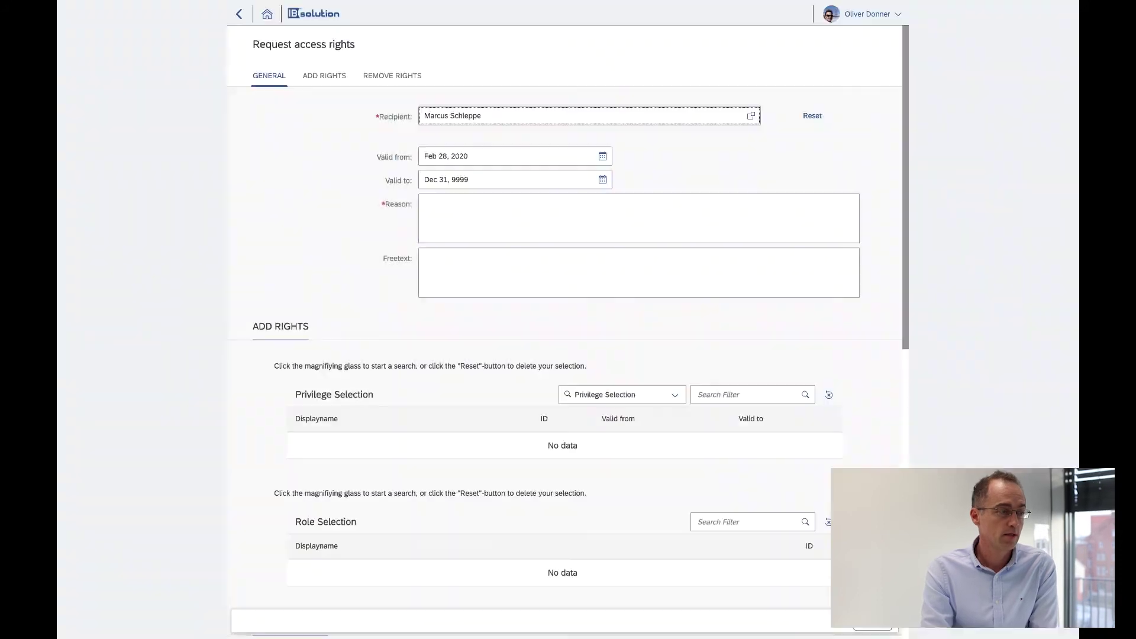
left_click(592, 236)
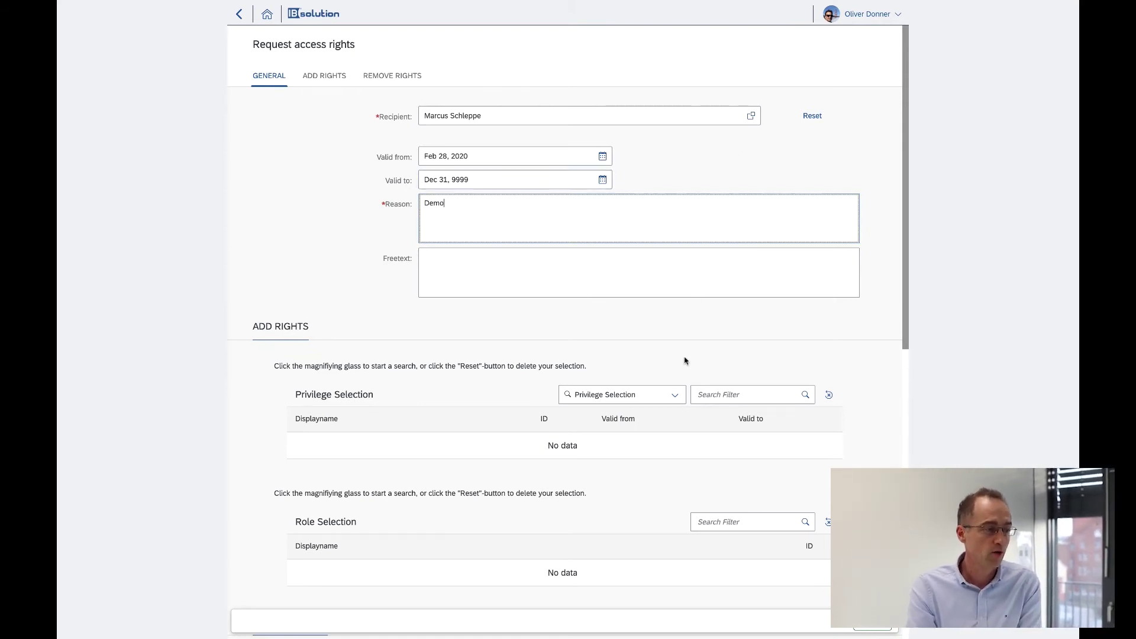
Add the privileges MX_PRIV:WD:TAB_MANAGE, XiMdt.EditMonitor-Role (JSPIBS) and MX_PRIV:WD:TAB_TRACE to the privilege selection
left_click(804, 395)
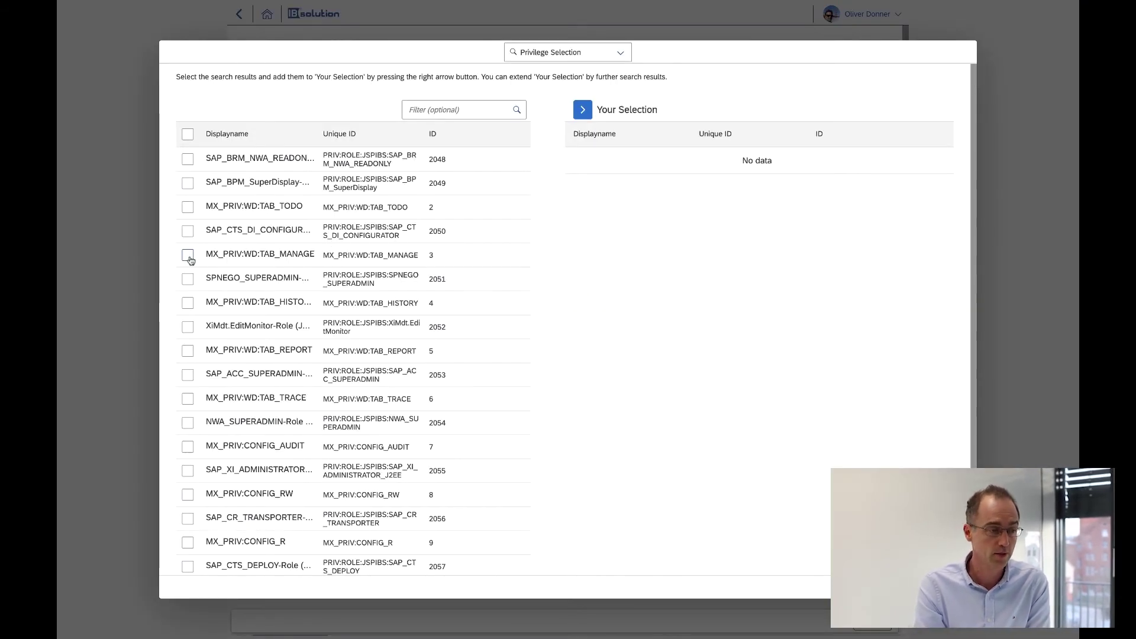
left_click(188, 255)
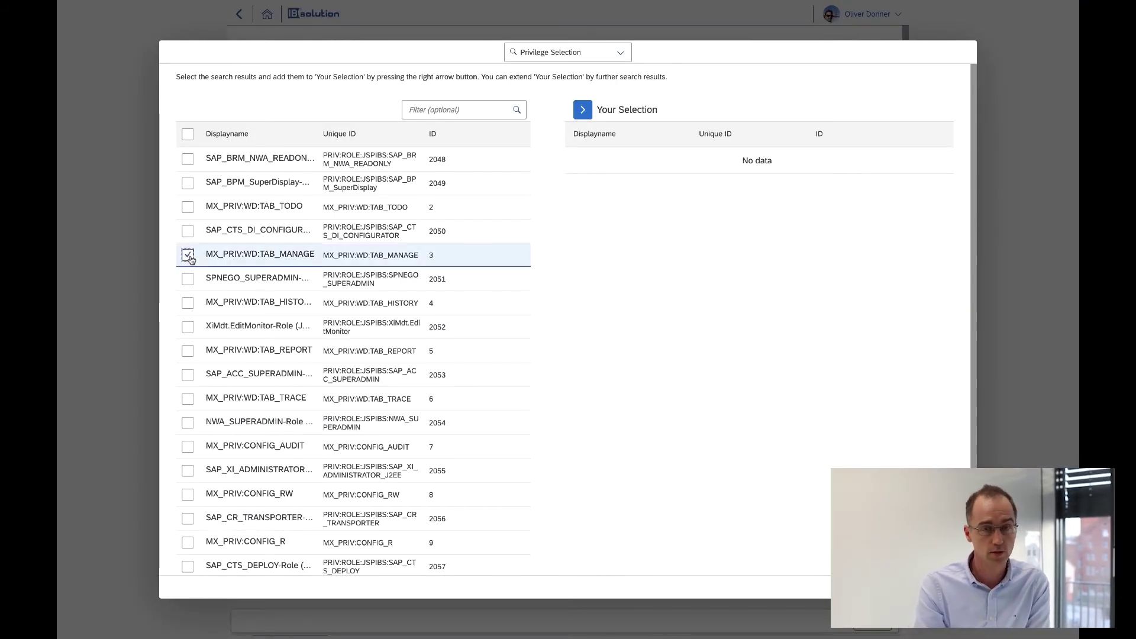
left_click(188, 327)
left_click(188, 399)
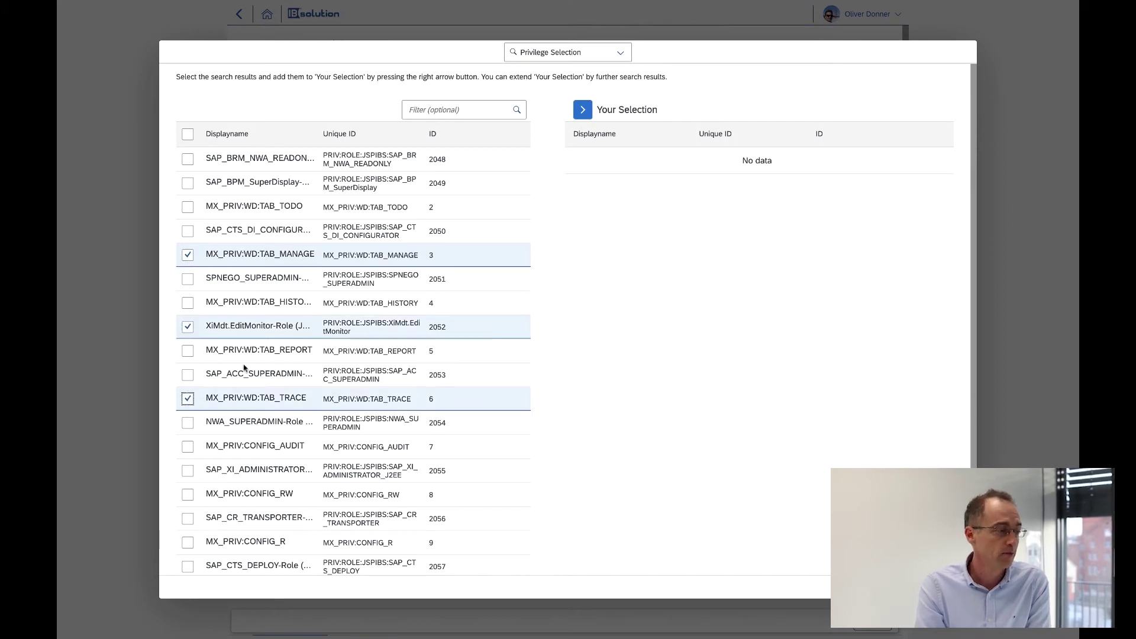
left_click(580, 116)
Filter privileges by "admin" and add SAP_XI_ADMINISTRATOR_J2EE, SAP_JAVA_NWADMIN_LOGVIEWER_ONLY, SAP_BC_WDHC_ADMINISTRATOR and SAP_ALM_ADMINISTRATOR to the request
left_click(498, 110)
type("admin")
key("Return")
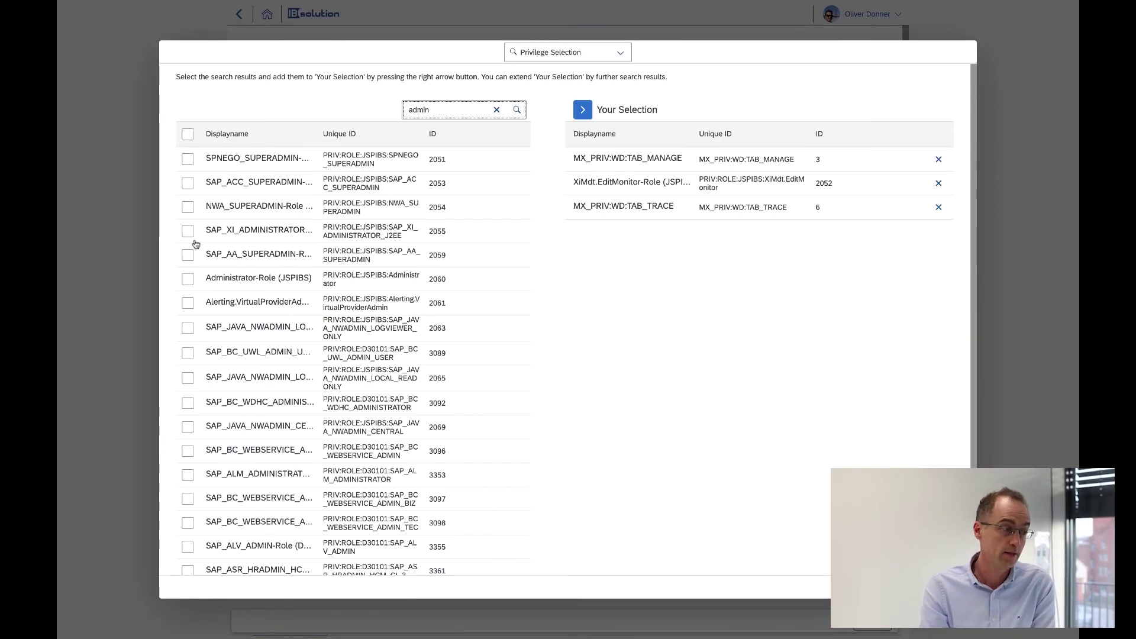
left_click(188, 231)
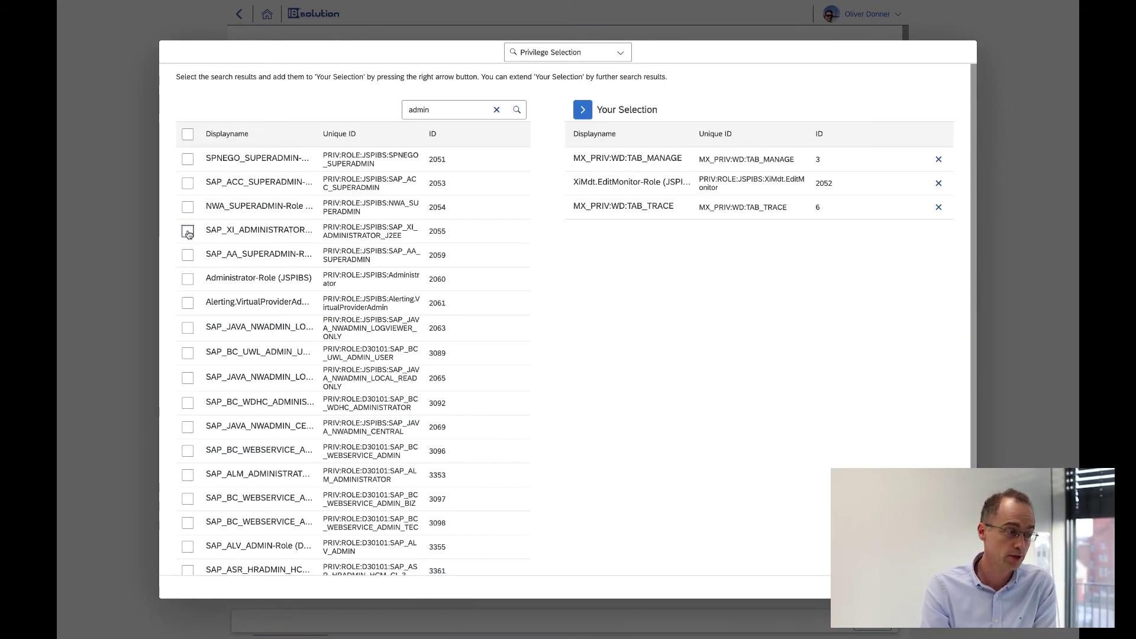
left_click(187, 328)
left_click(189, 402)
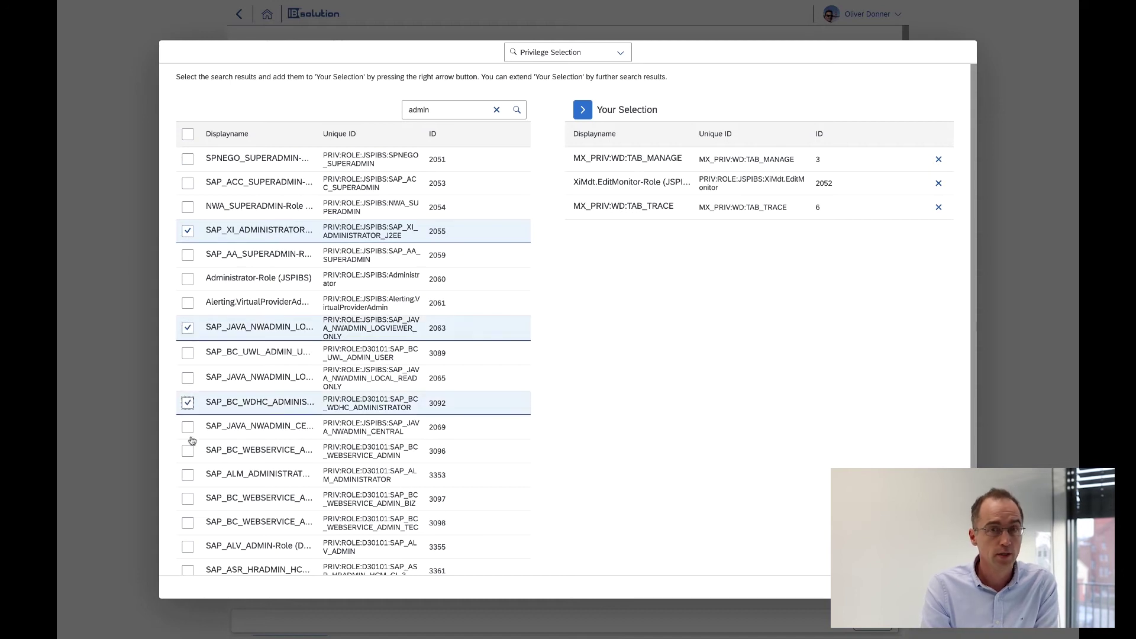
left_click(187, 475)
left_click(583, 109)
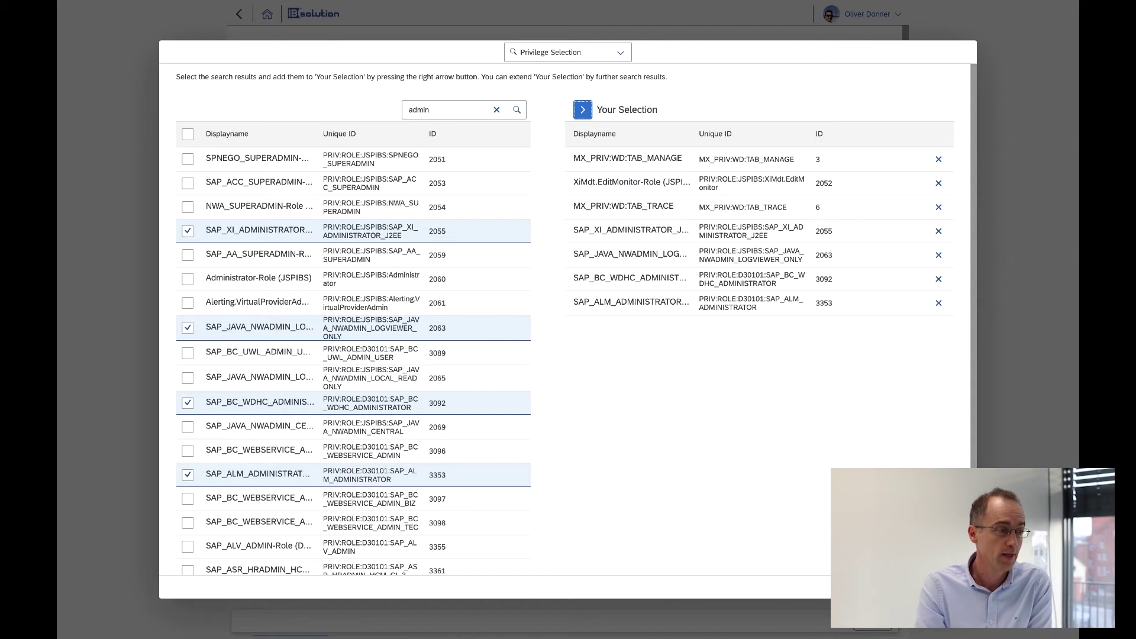
key("Return")
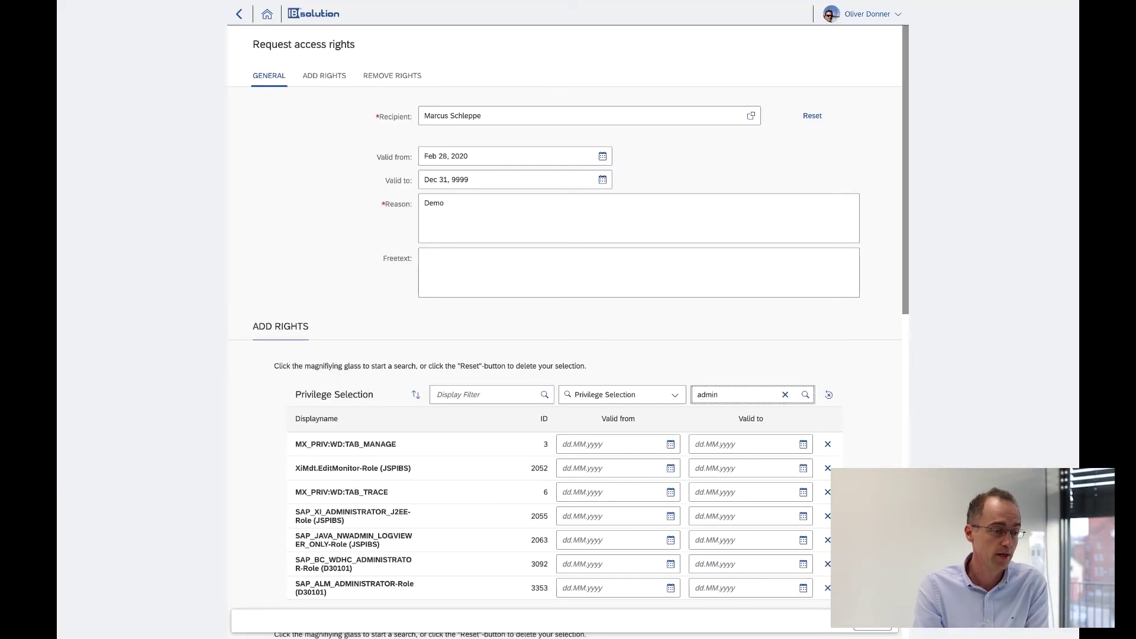
Set the validity of the MX_PRIV:WD:TAB_MANAGE privilege from 01.02.2020 to 29.02.2020
scroll(568, 332, "down", 1)
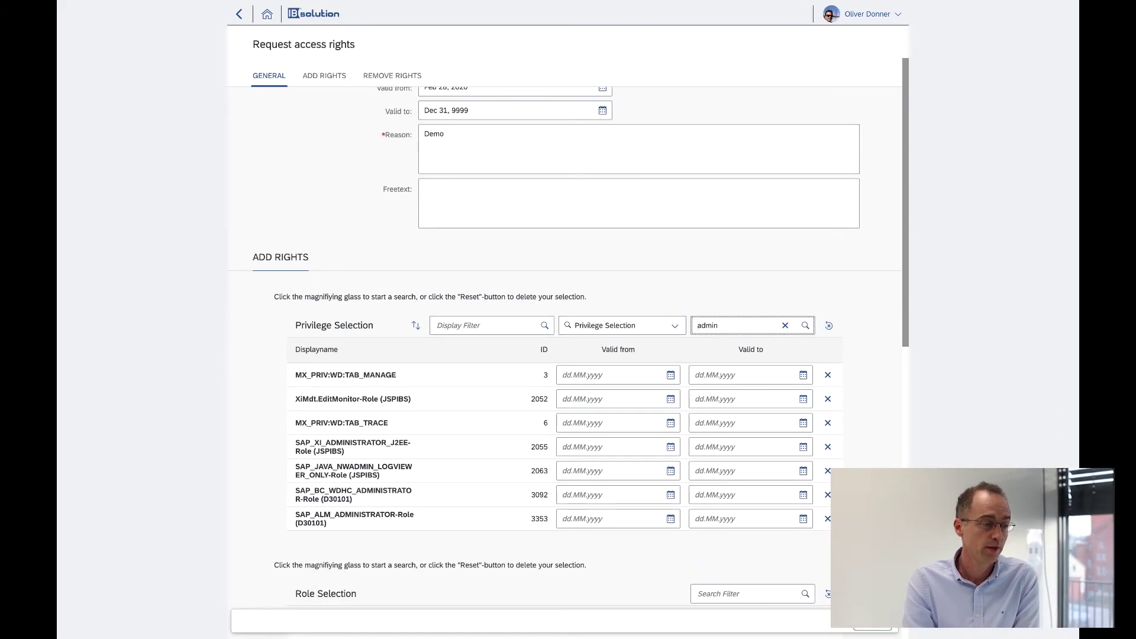
left_click(671, 375)
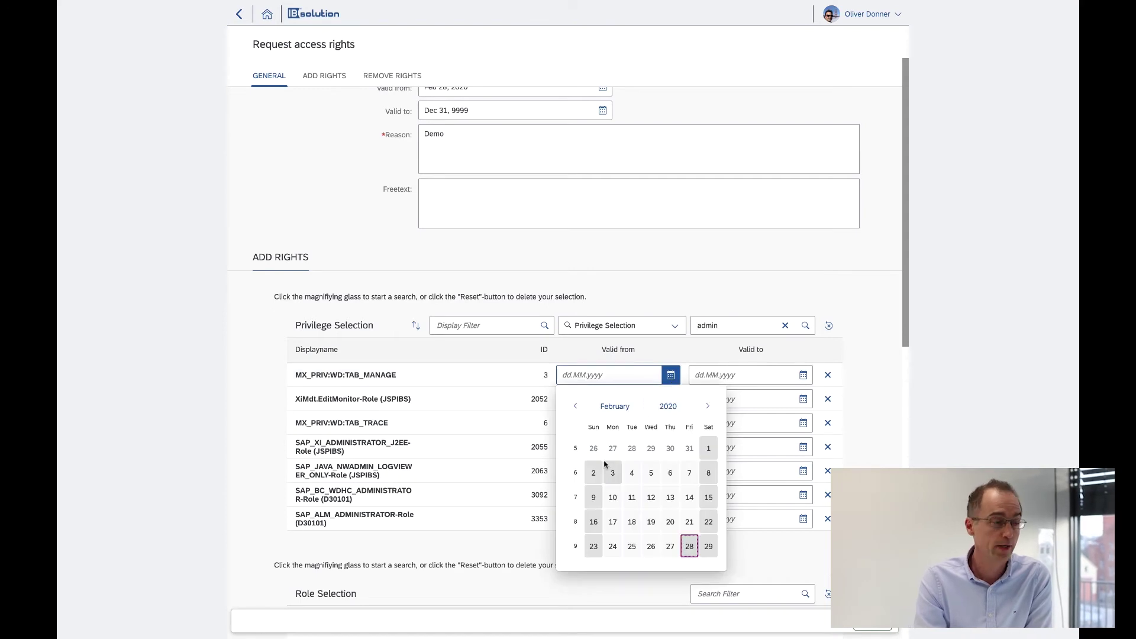
left_click(708, 448)
left_click(805, 379)
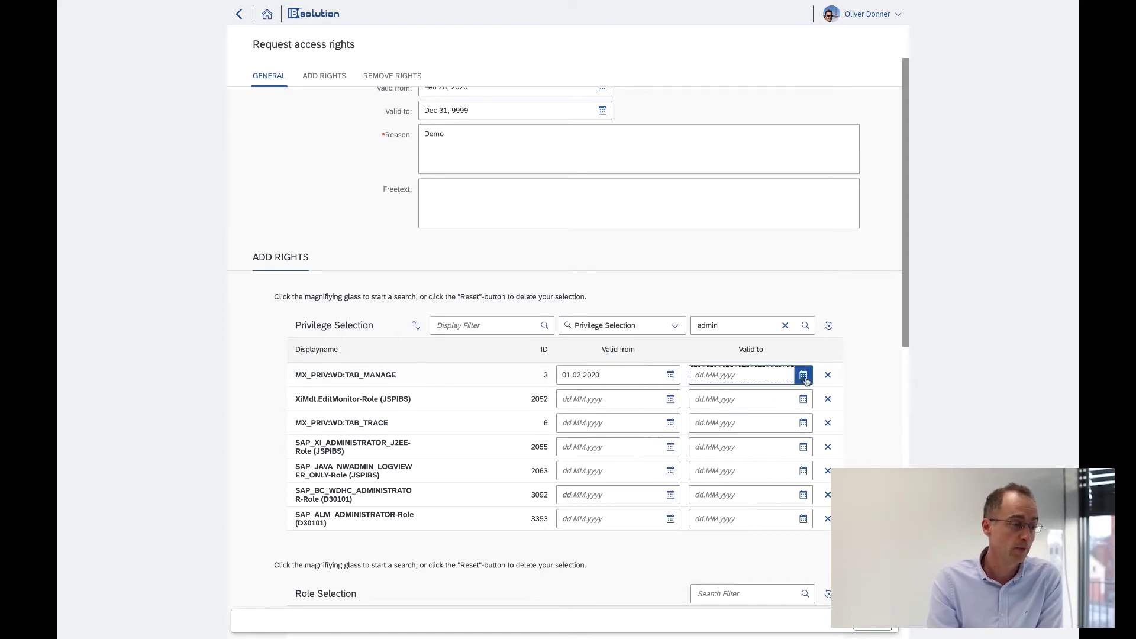
left_click(814, 529)
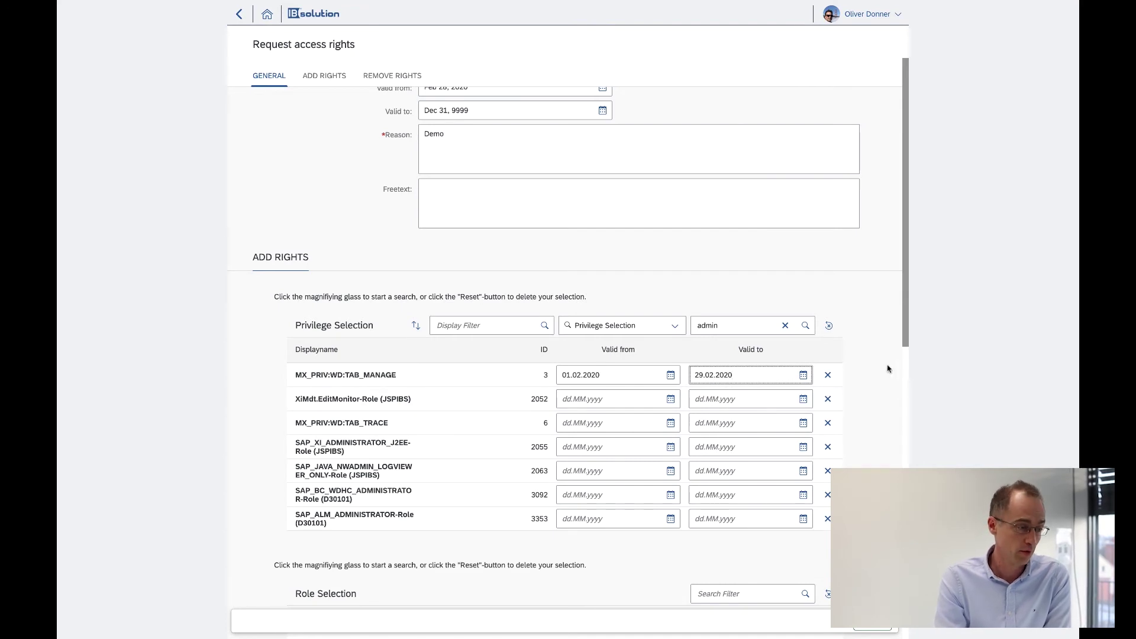
Submit the access rights request with the selected privileges and acknowledge the confirmation
scroll(887, 369, "down", 3)
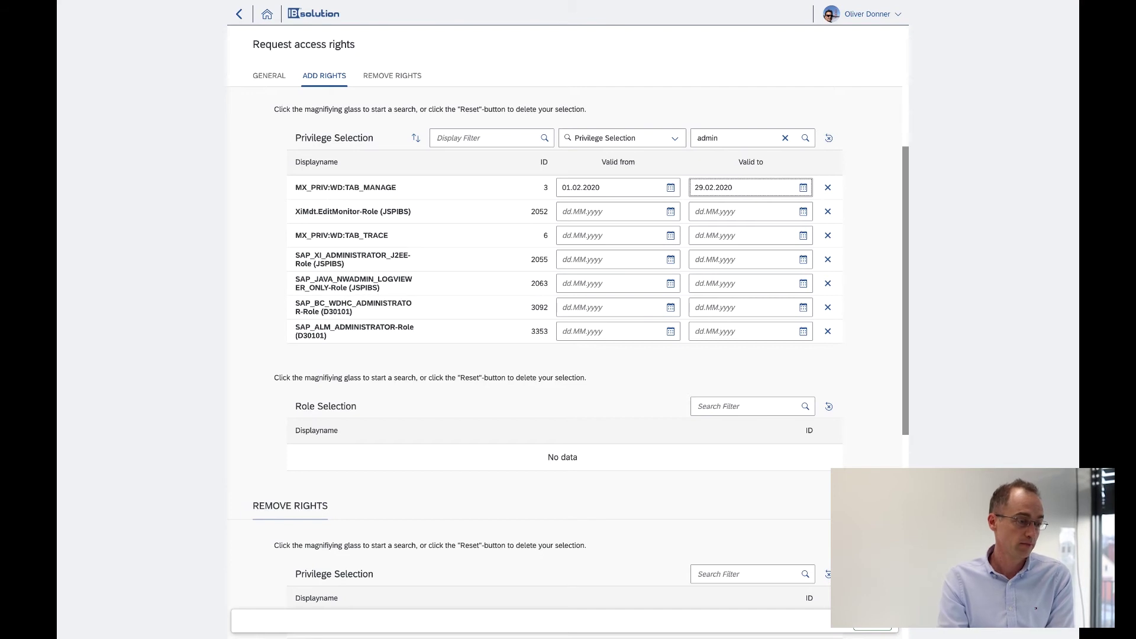
key("Tab")
key("Return")
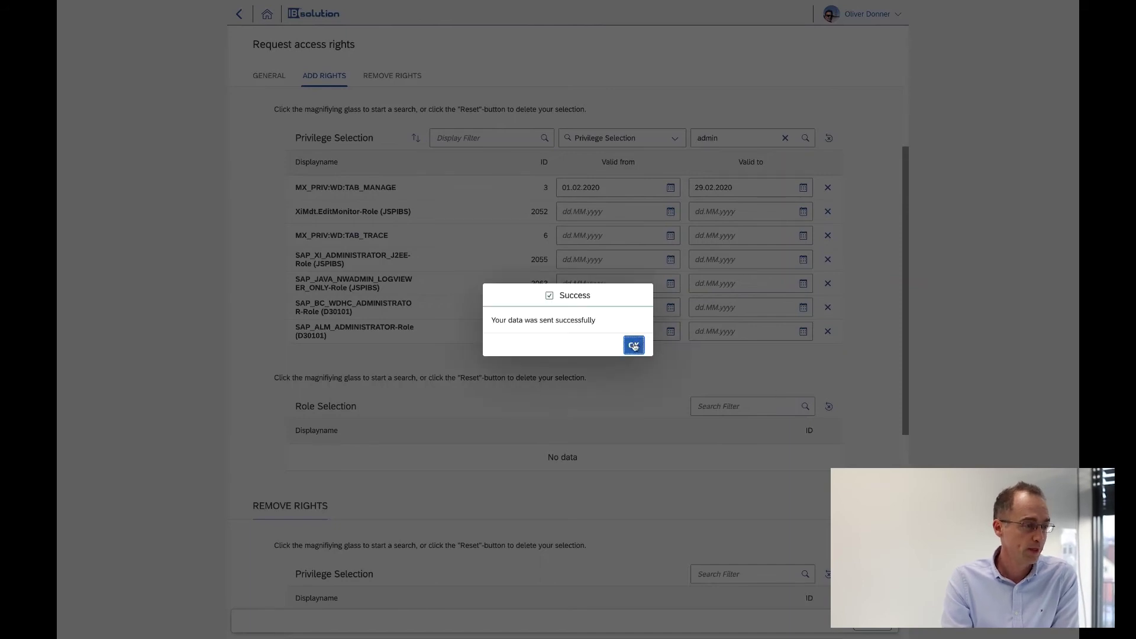
left_click(634, 346)
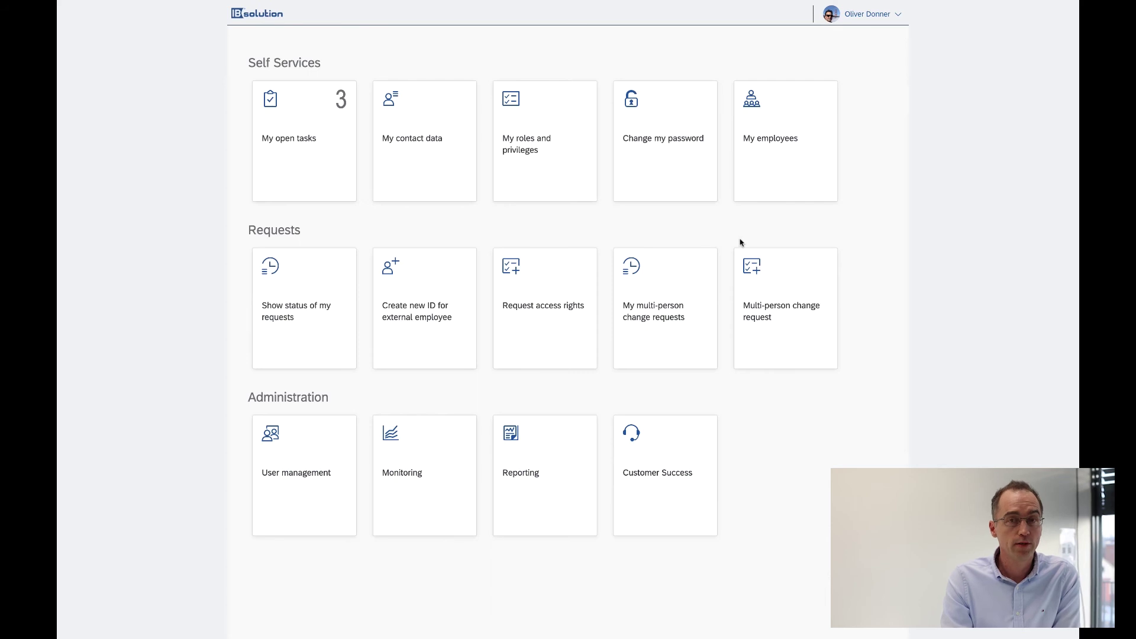
Start a multi-person change request and add the second, seventh and tenth listed persons to the recipient selection
left_click(795, 288)
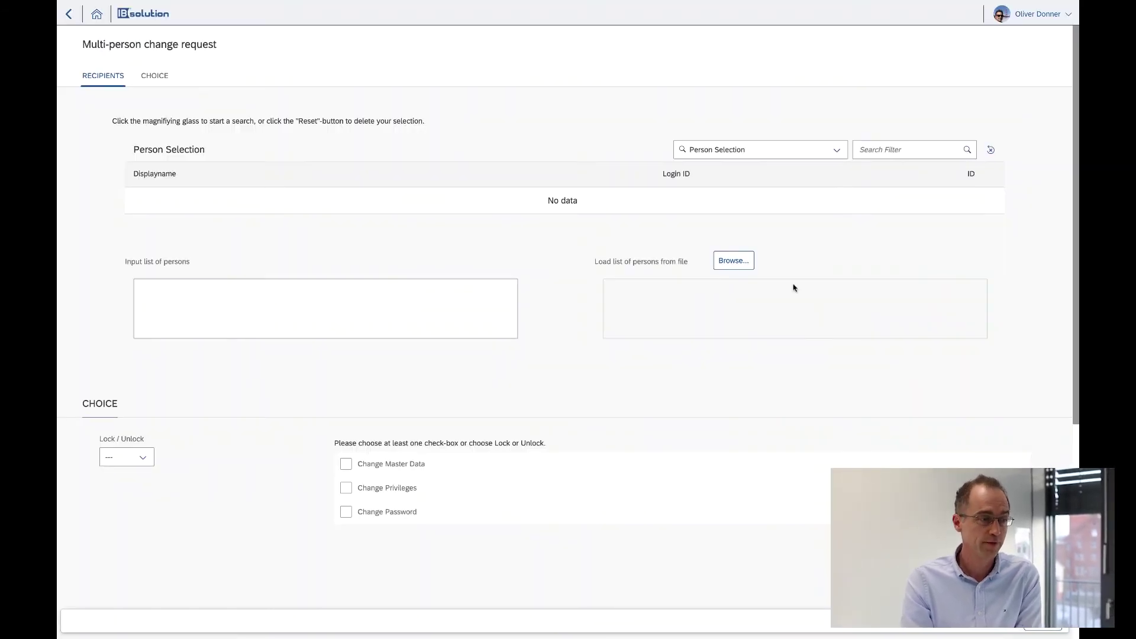
left_click(843, 152)
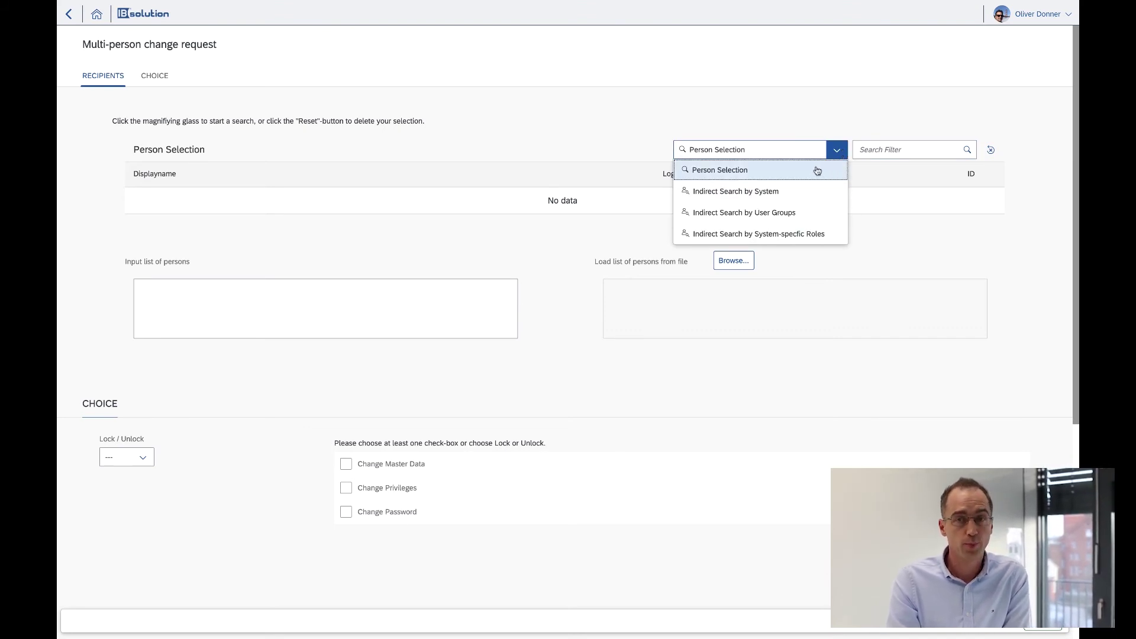
left_click(817, 171)
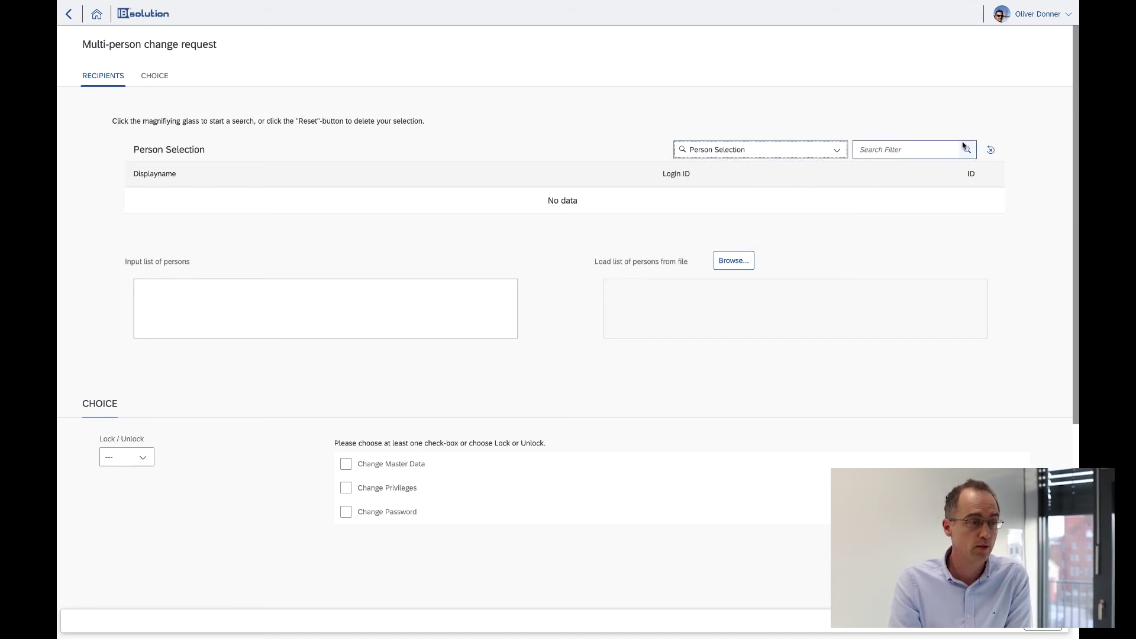
left_click(964, 151)
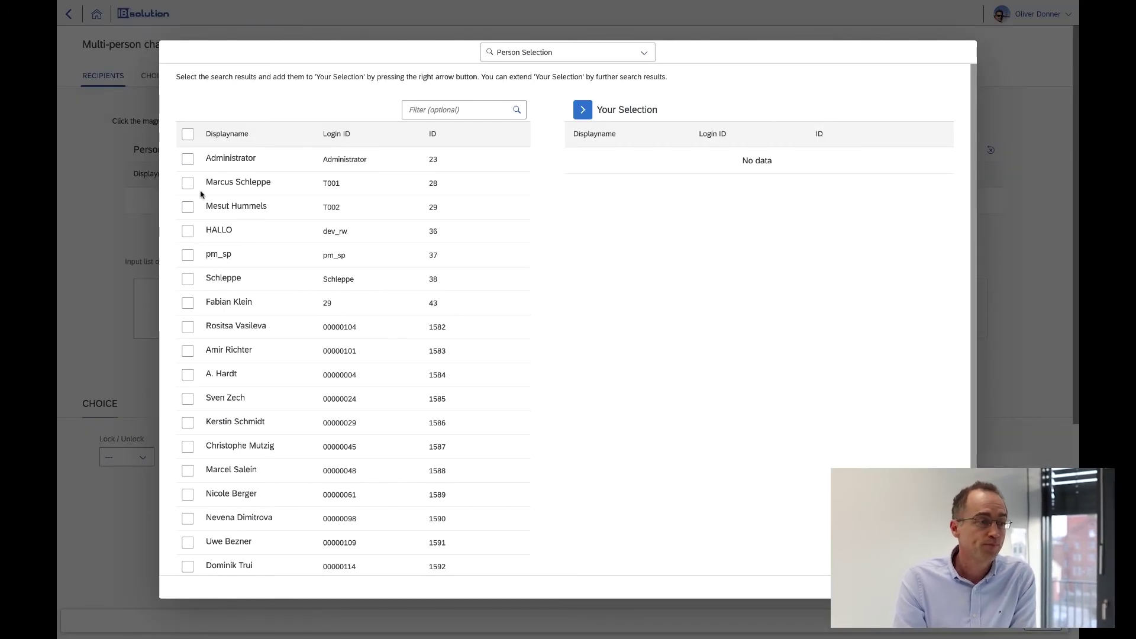
left_click(188, 183)
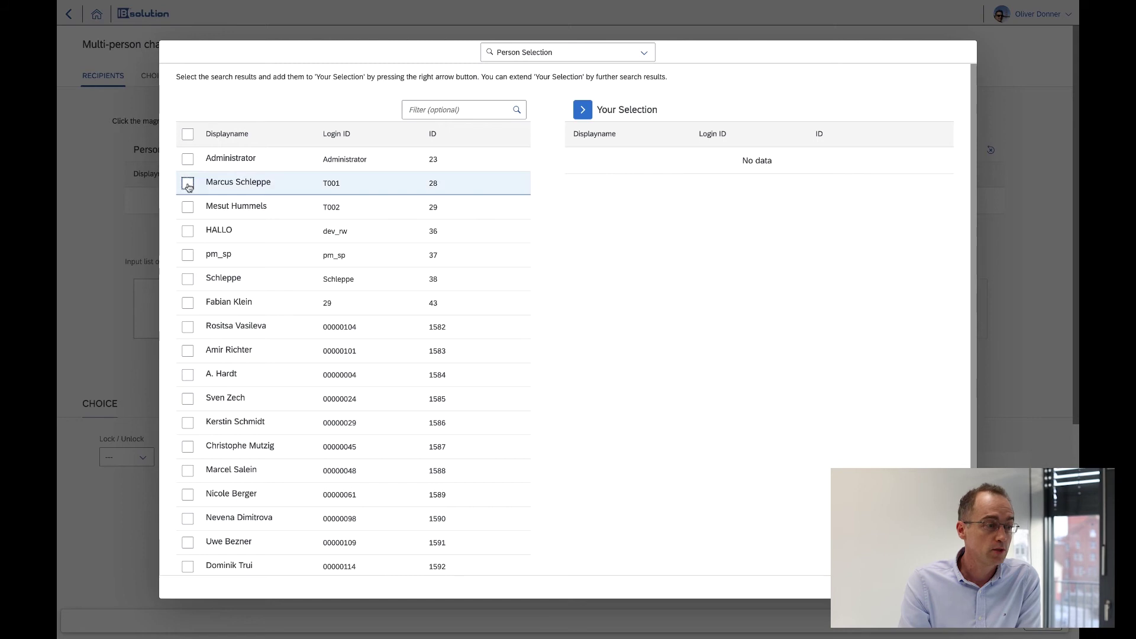
left_click(187, 303)
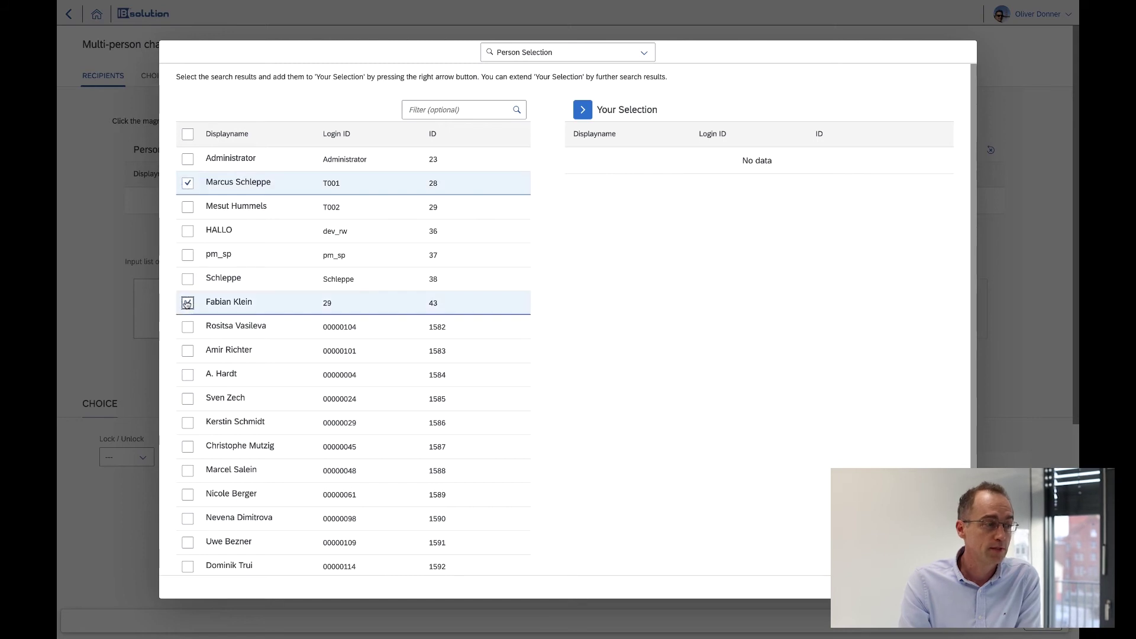
left_click(188, 374)
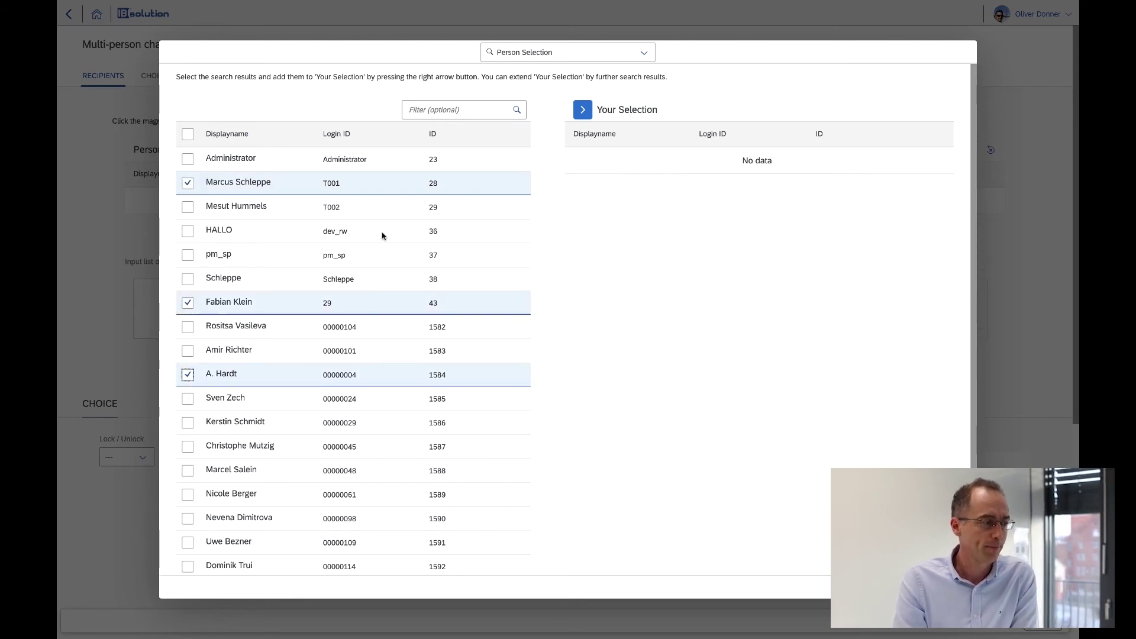
left_click(581, 113)
Filter the person list by the fourth recipient's user ID and add the matching person to the selection
left_click(479, 106)
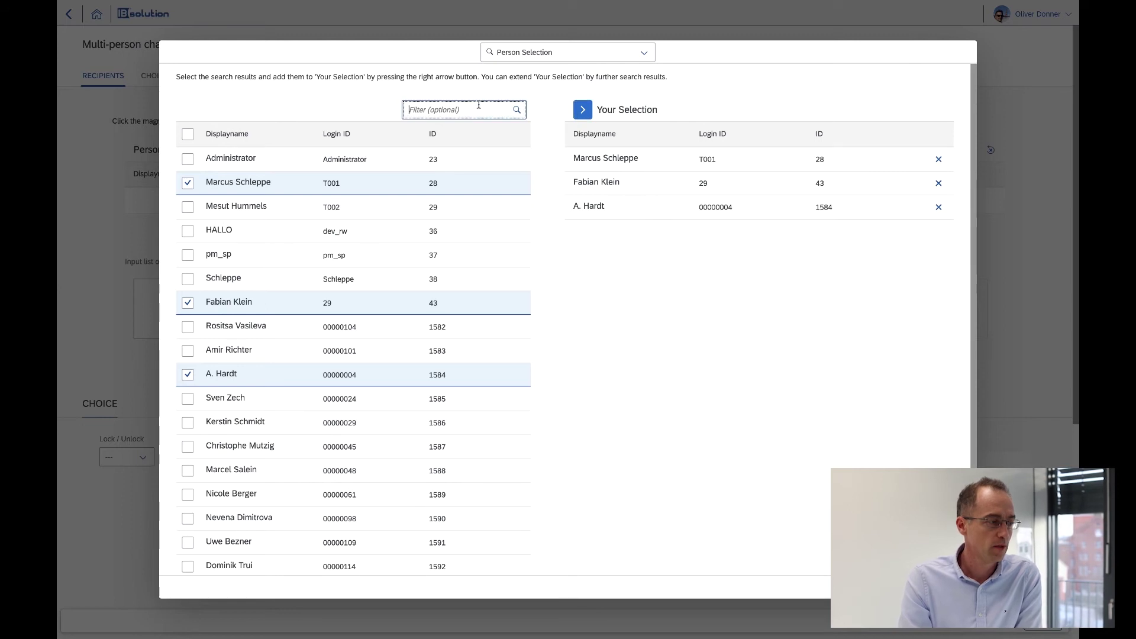
type("d00")
key("Return")
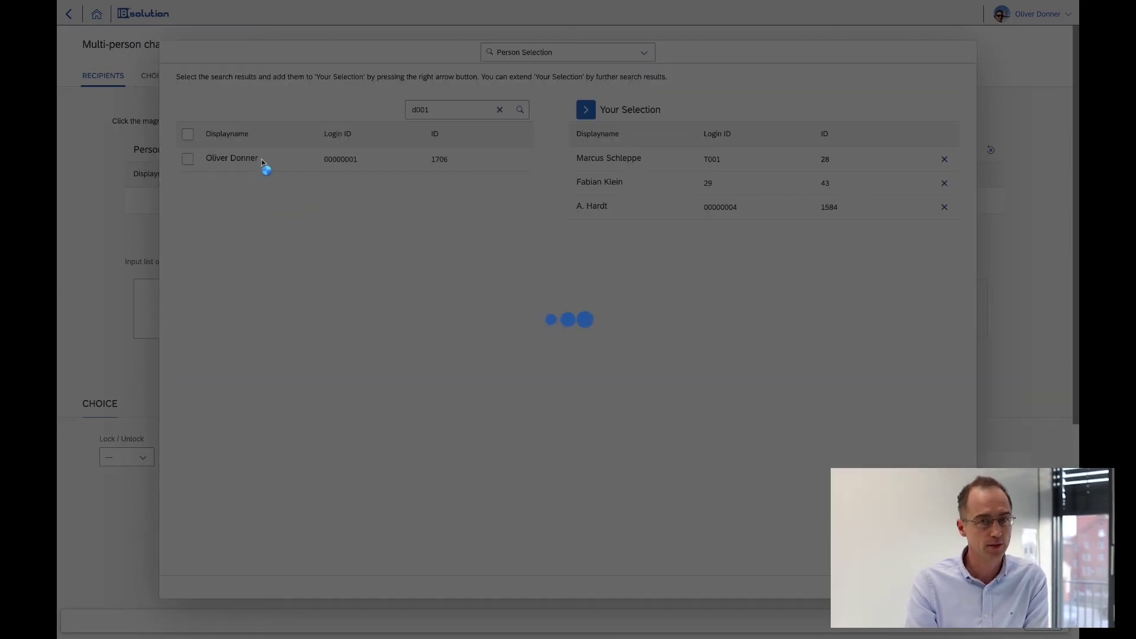
left_click(187, 158)
left_click(586, 109)
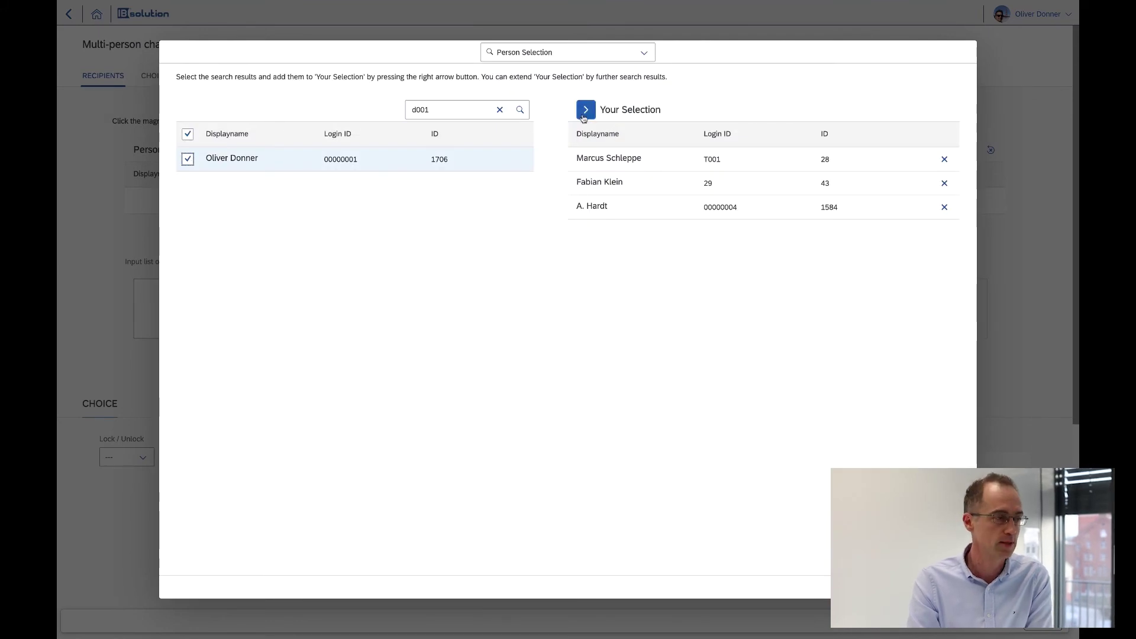
Search for another person by surname, add the first match, and apply the recipient selection to the request
double_click(467, 112)
type("tekin")
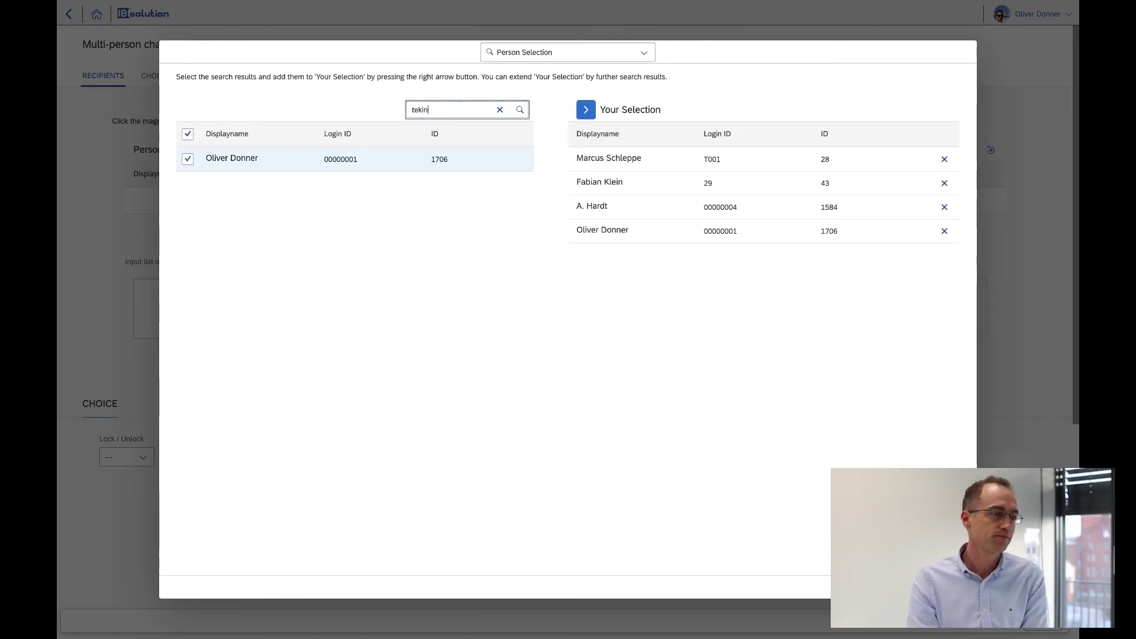
key("Return")
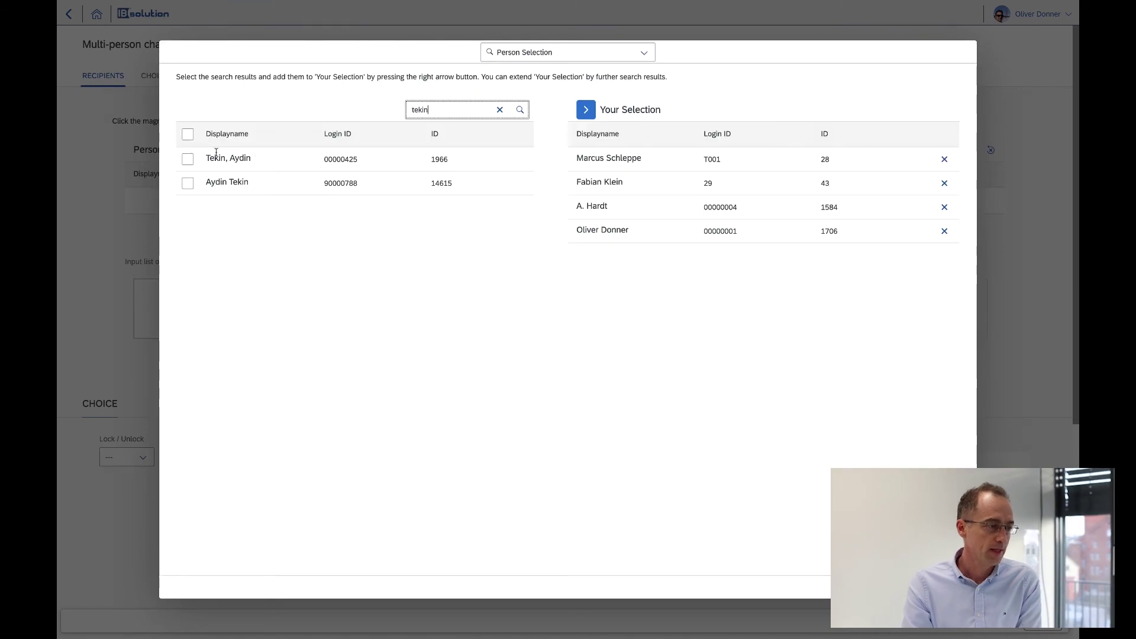
left_click(188, 158)
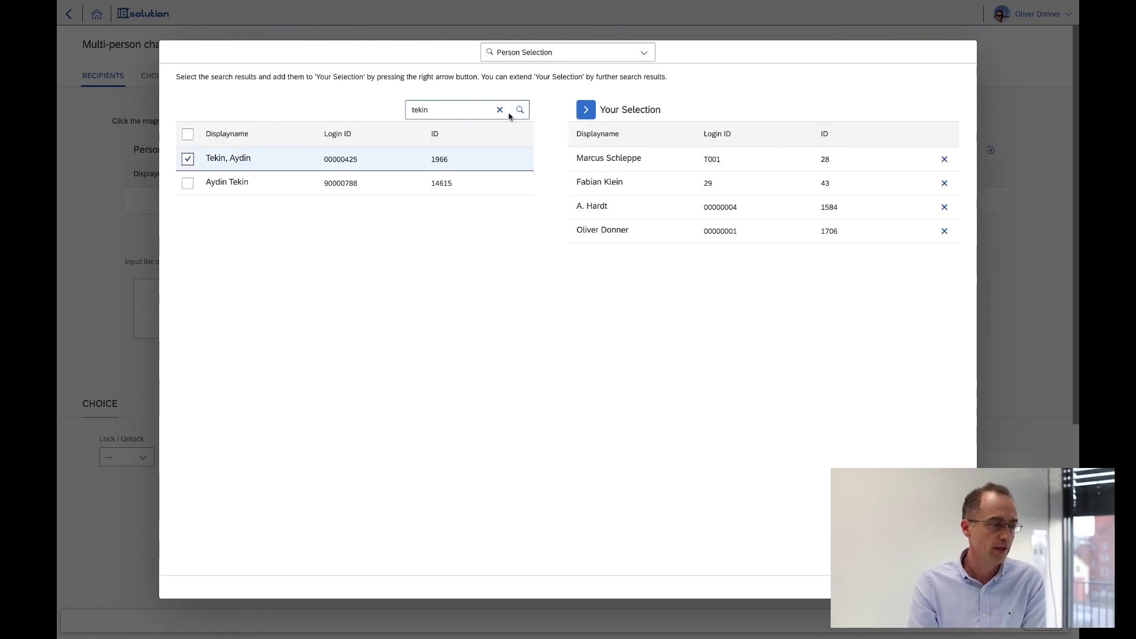
left_click(586, 109)
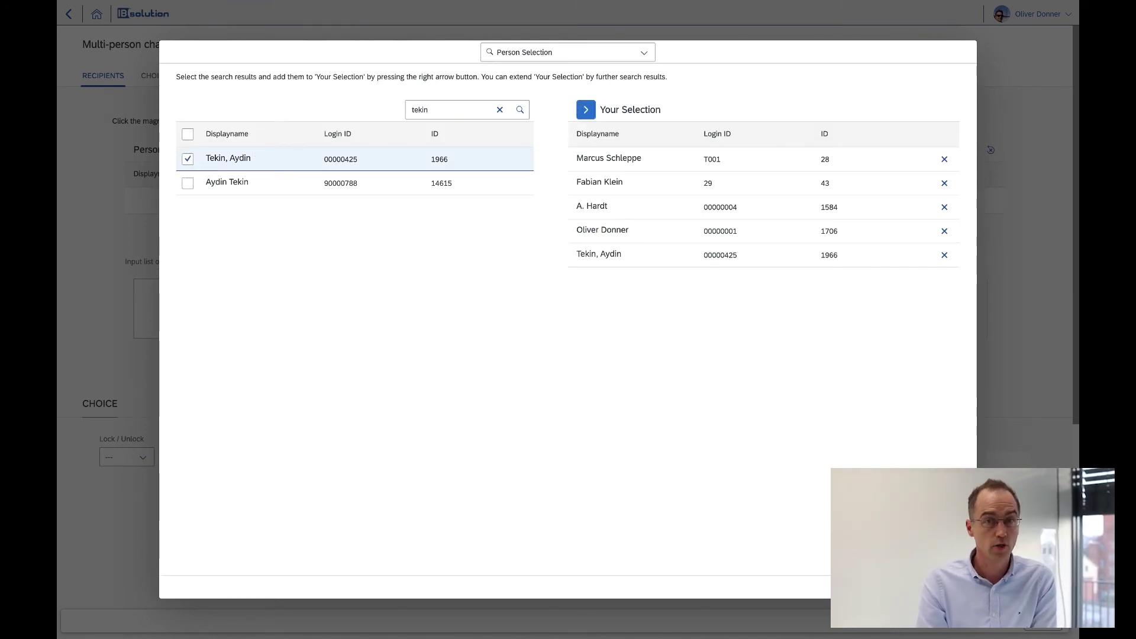
key("Return")
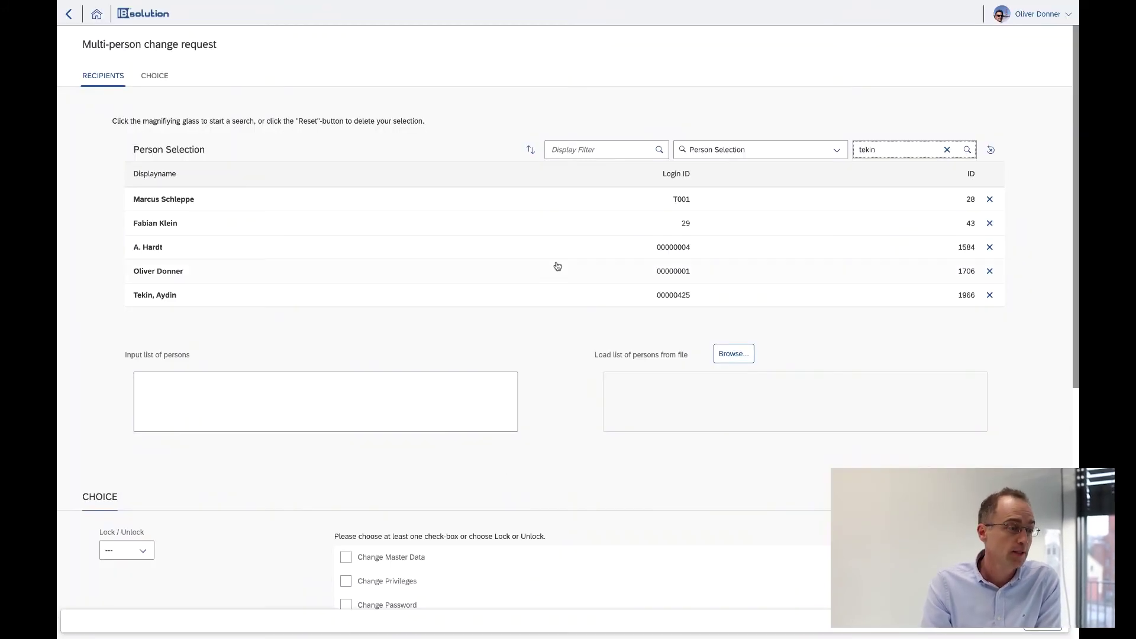
Set the Lock / Unlock choice of the multi-person change request to Unlock
scroll(557, 267, "down", 1)
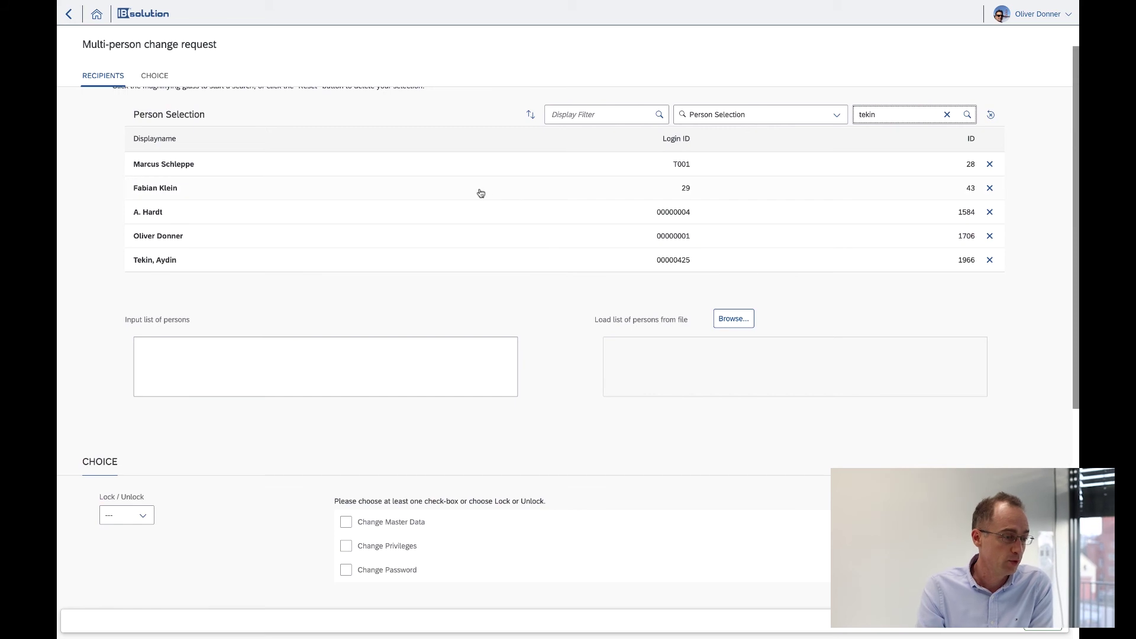
scroll(517, 331, "down", 3)
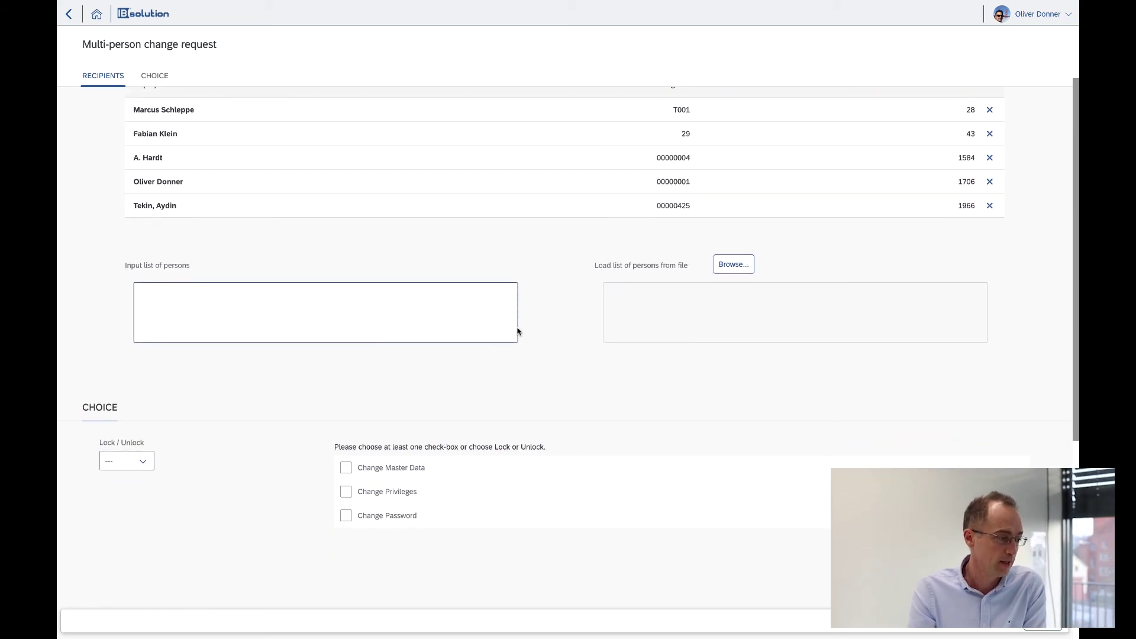
scroll(517, 332, "down", 1)
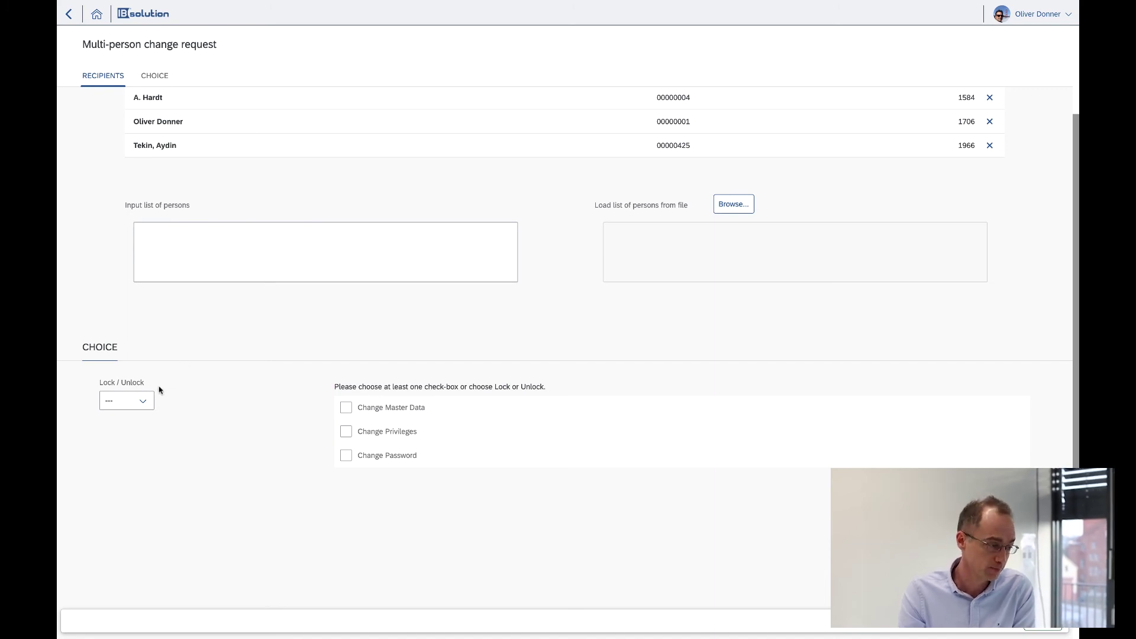
left_click(146, 403)
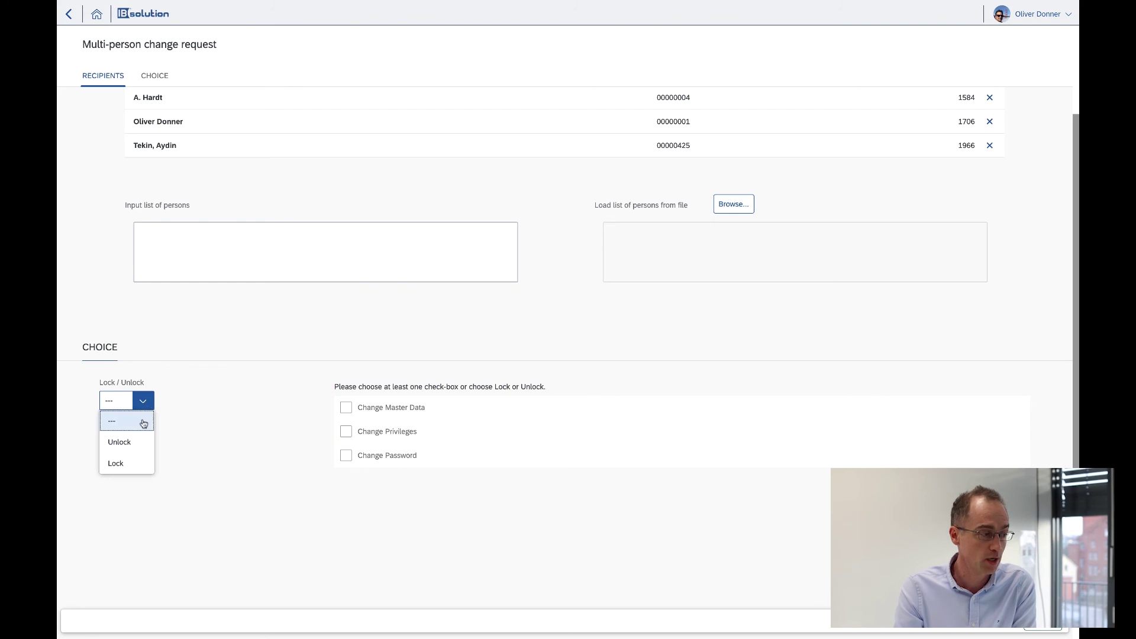
left_click(142, 444)
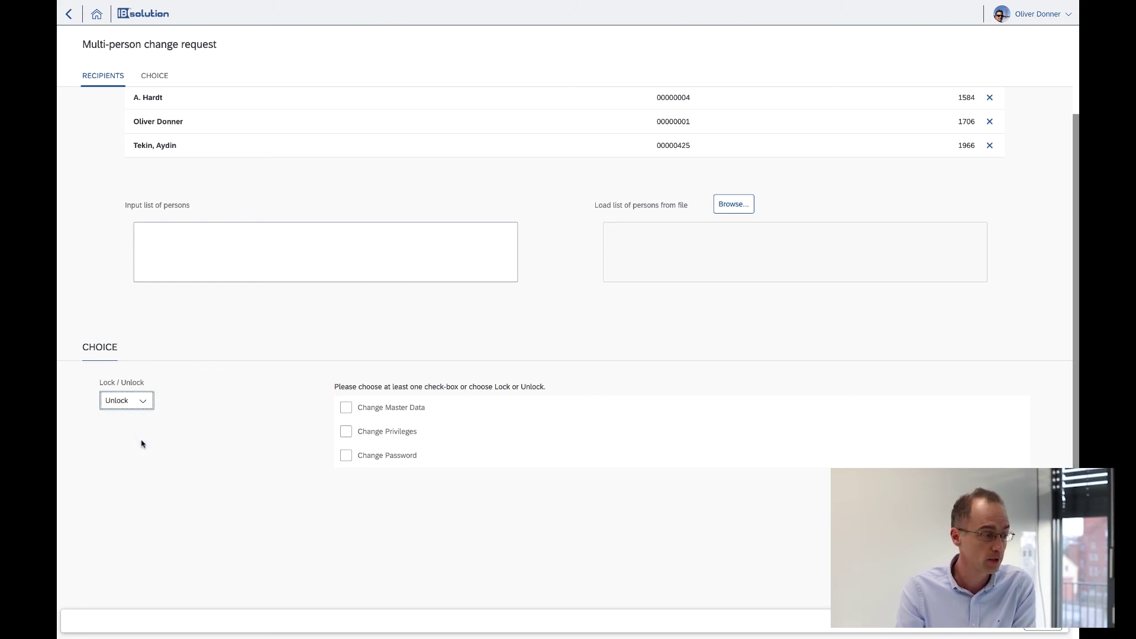
Enable Change Master Data to look over its fields, and disable that option again
scroll(260, 460, "down", 1)
left_click(358, 352)
scroll(491, 412, "down", 3)
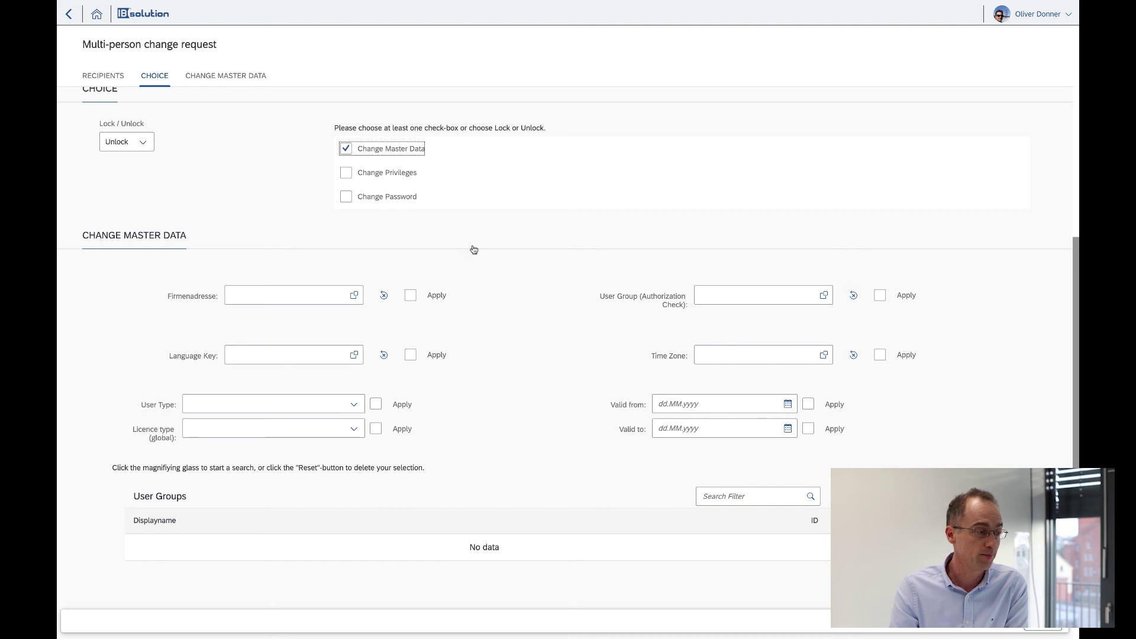
left_click(347, 149)
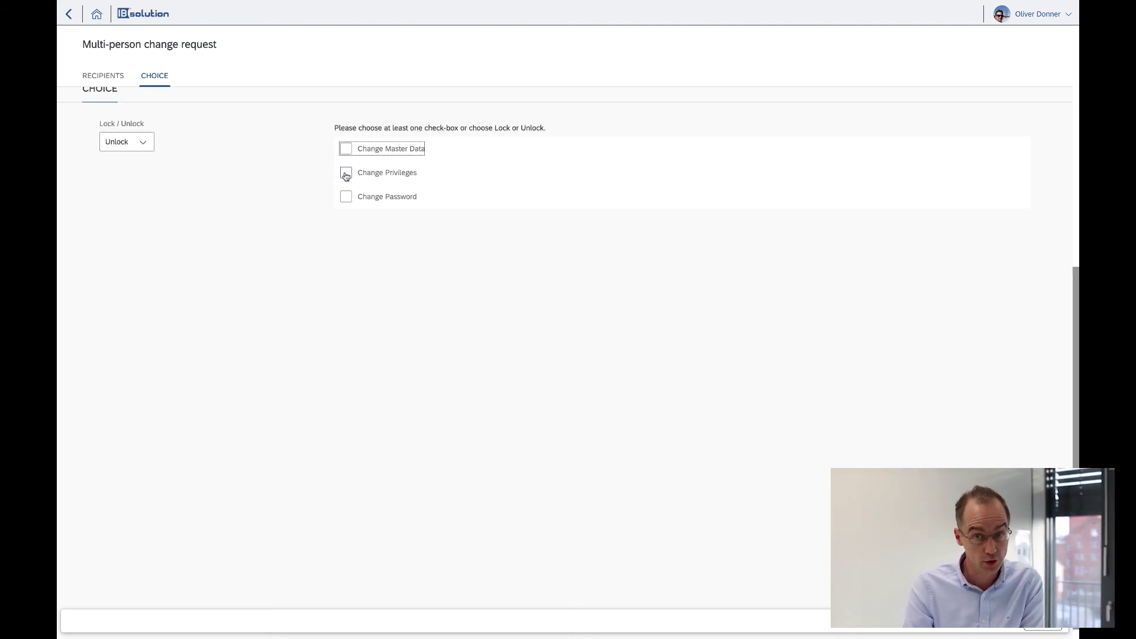
Enable Change Privileges and select SAP_BPM_SuperDisplay, SAP_CTS_DI_CONFIGURATOR and MX_PRIV:WD:TAB_HISTORY as privileges to add
left_click(347, 174)
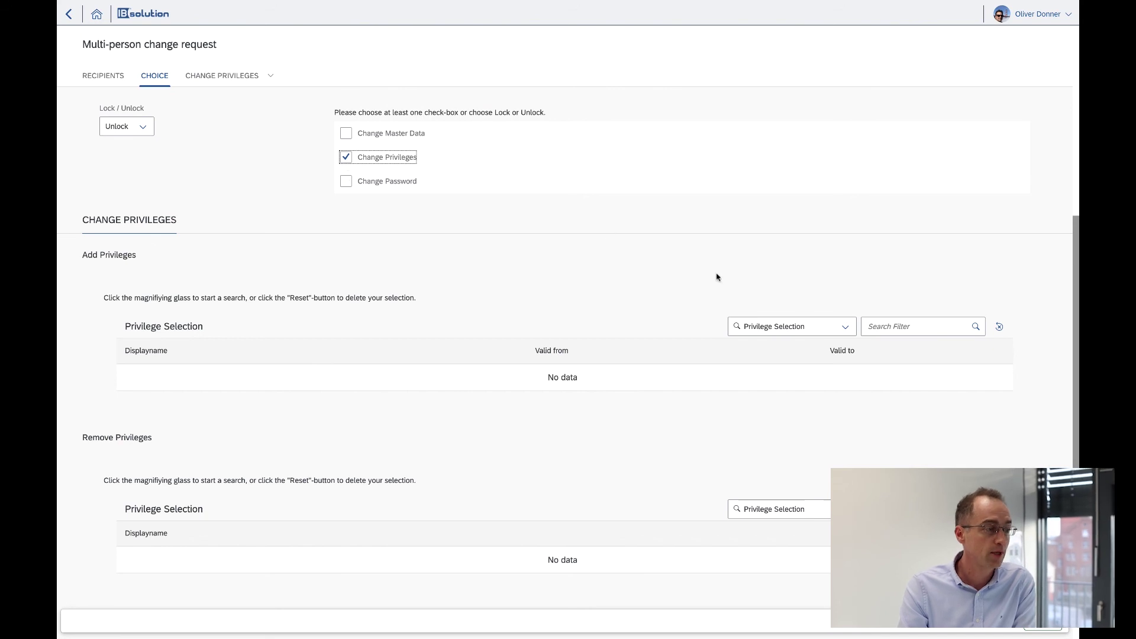
left_click(977, 330)
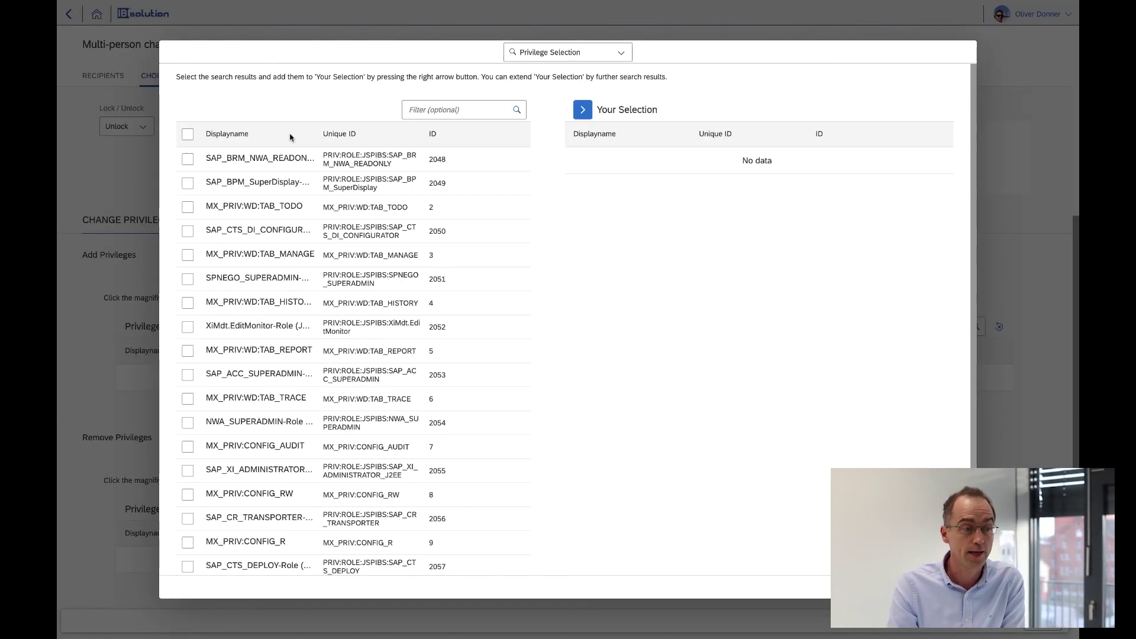
left_click(188, 183)
left_click(187, 231)
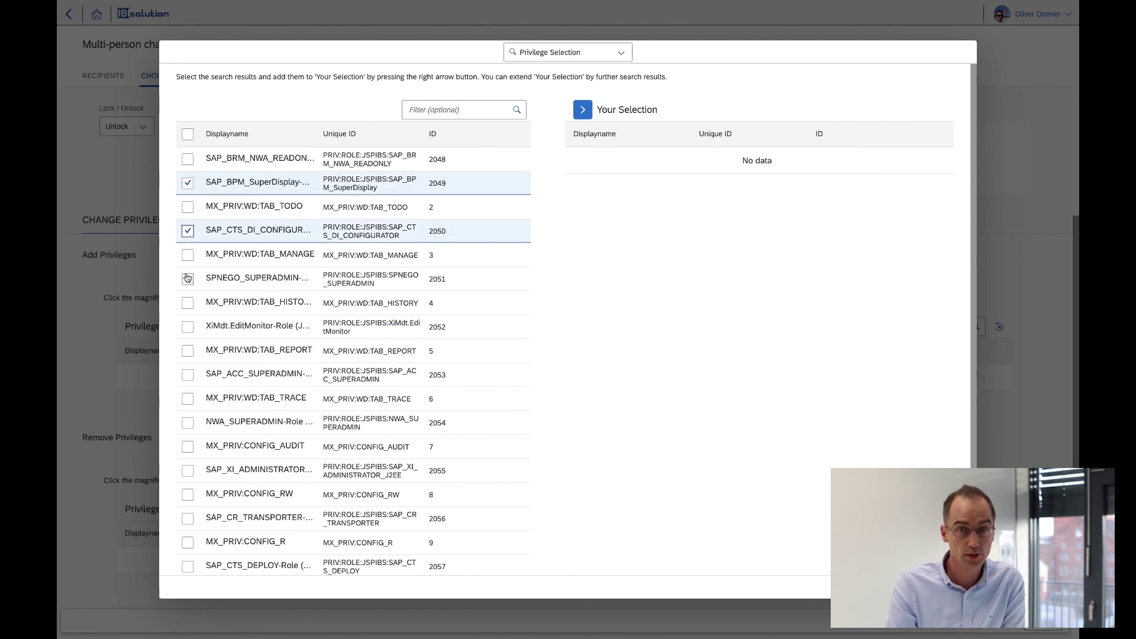
left_click(188, 303)
left_click(582, 109)
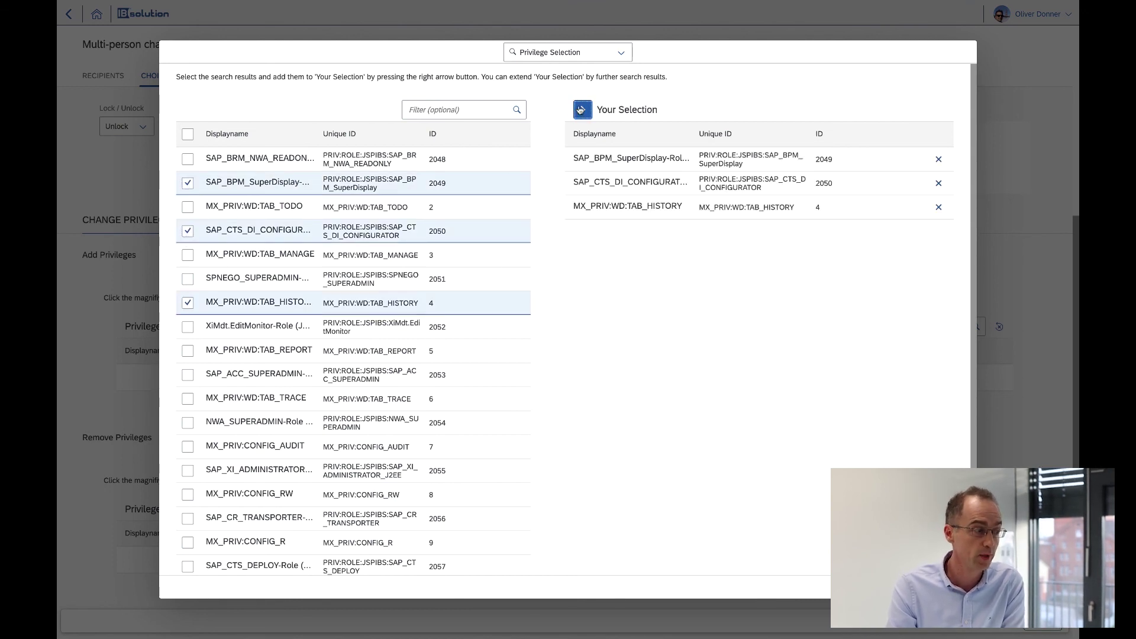
Filter privileges by "admin" and add SAP_XI_ADMINISTRATOR_J2EE, Alerting.VirtualProviderAdmin, SAP_BC_UWL_ADMIN_USER and SAP_BC_WDHC_ADMINISTRATOR to the request
left_click(421, 110)
type("ad")
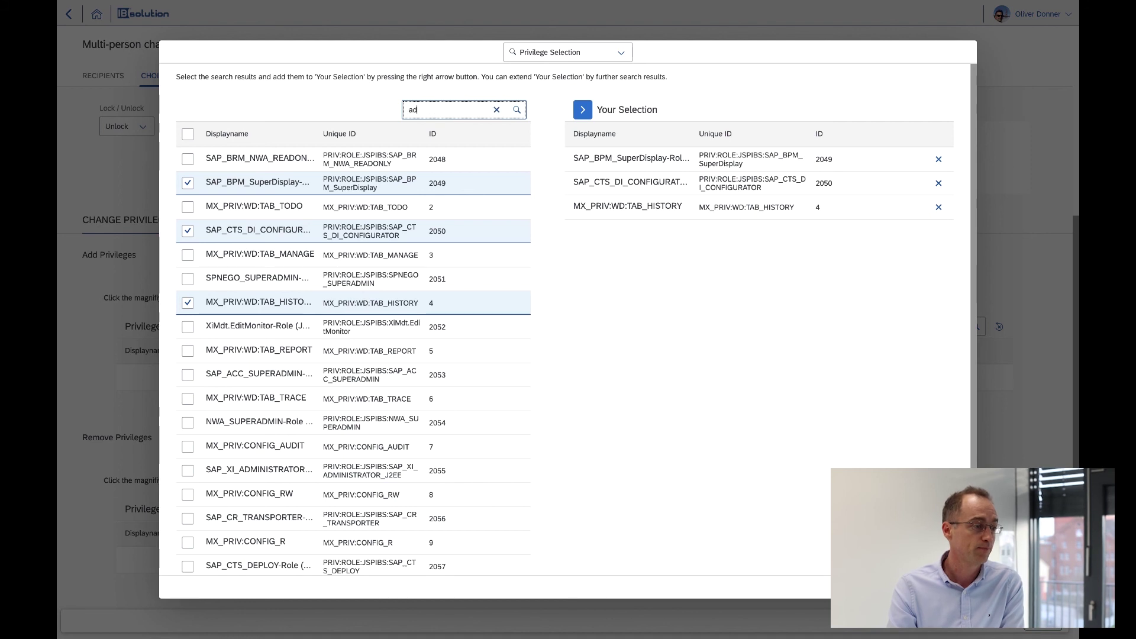
key("Return")
left_click(187, 231)
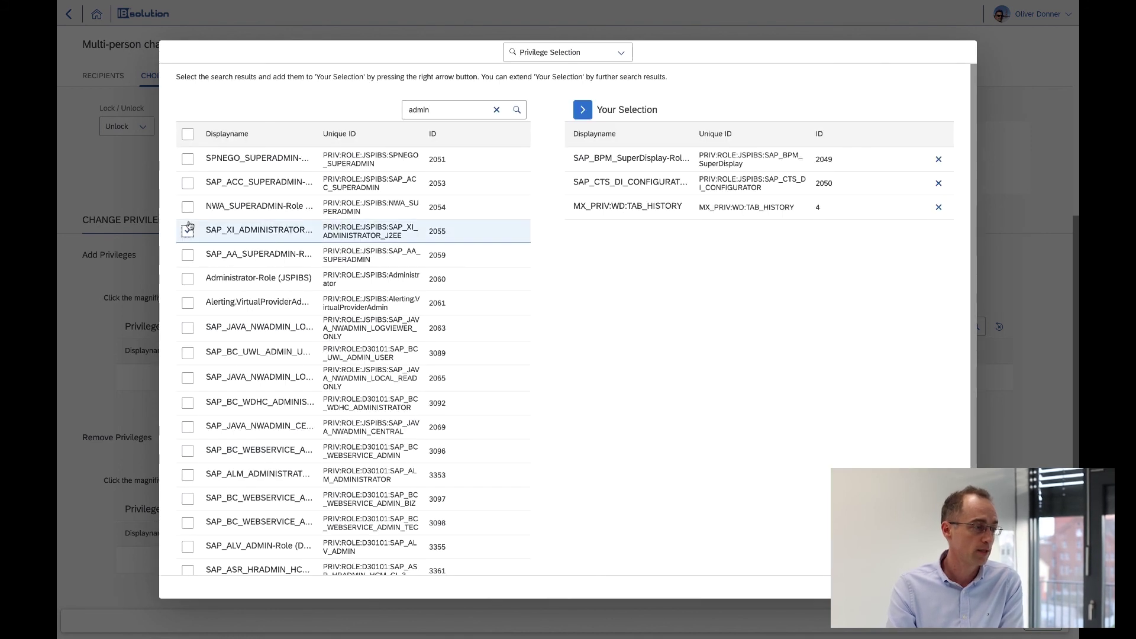
left_click(188, 303)
left_click(188, 352)
left_click(187, 403)
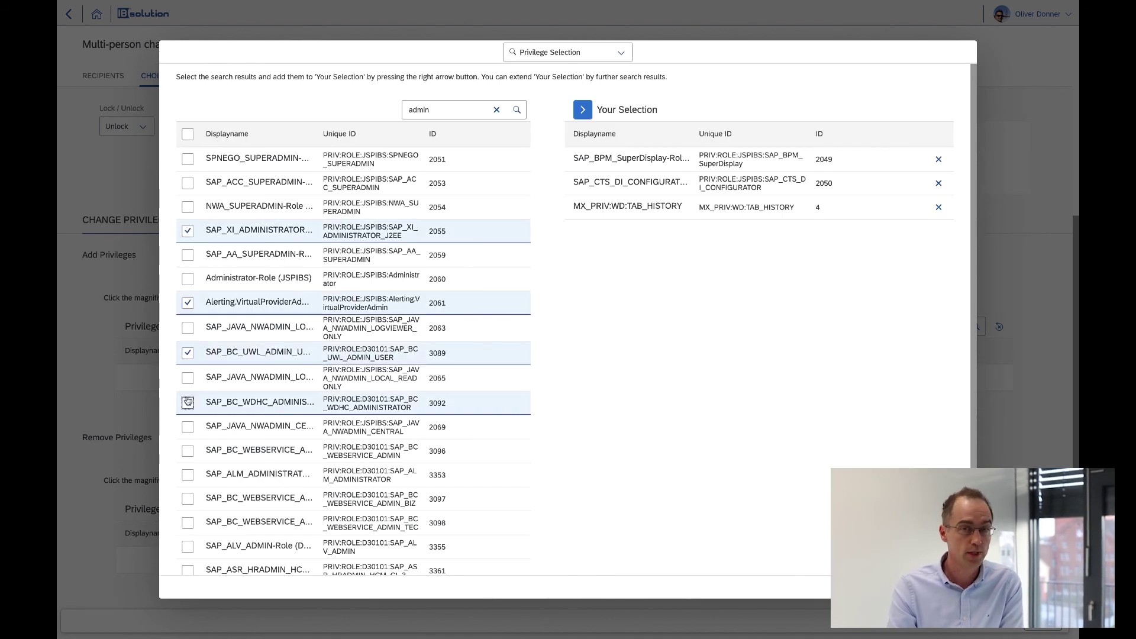
left_click(583, 109)
left_click(906, 586)
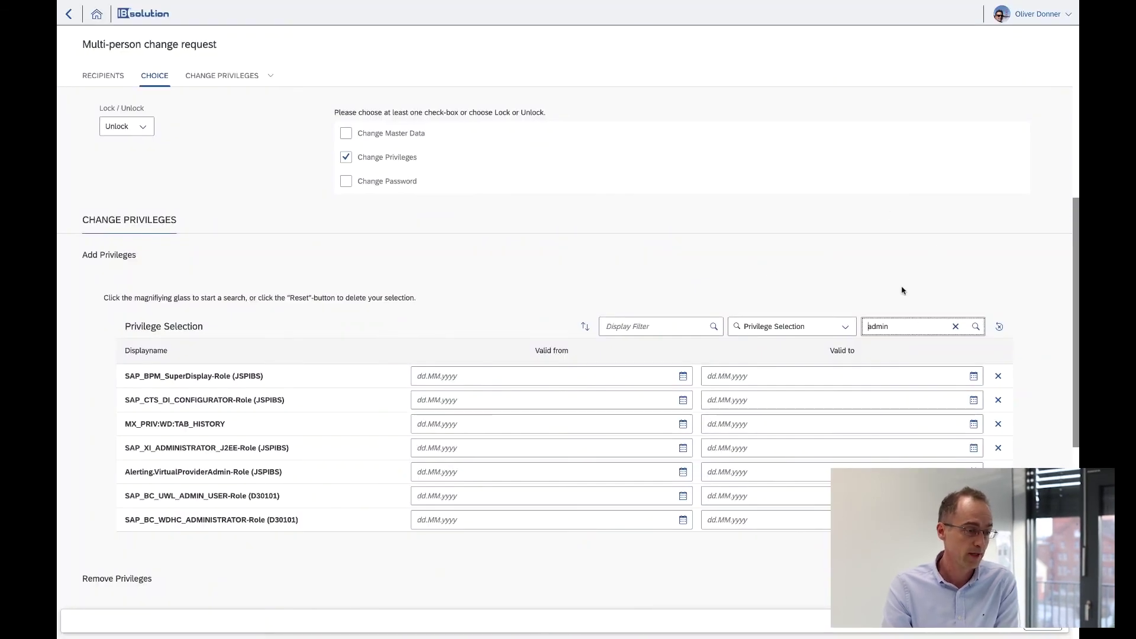
Review the multi-person change request, then leave it for the home page and discard the unsaved data
scroll(902, 290, "up", 5)
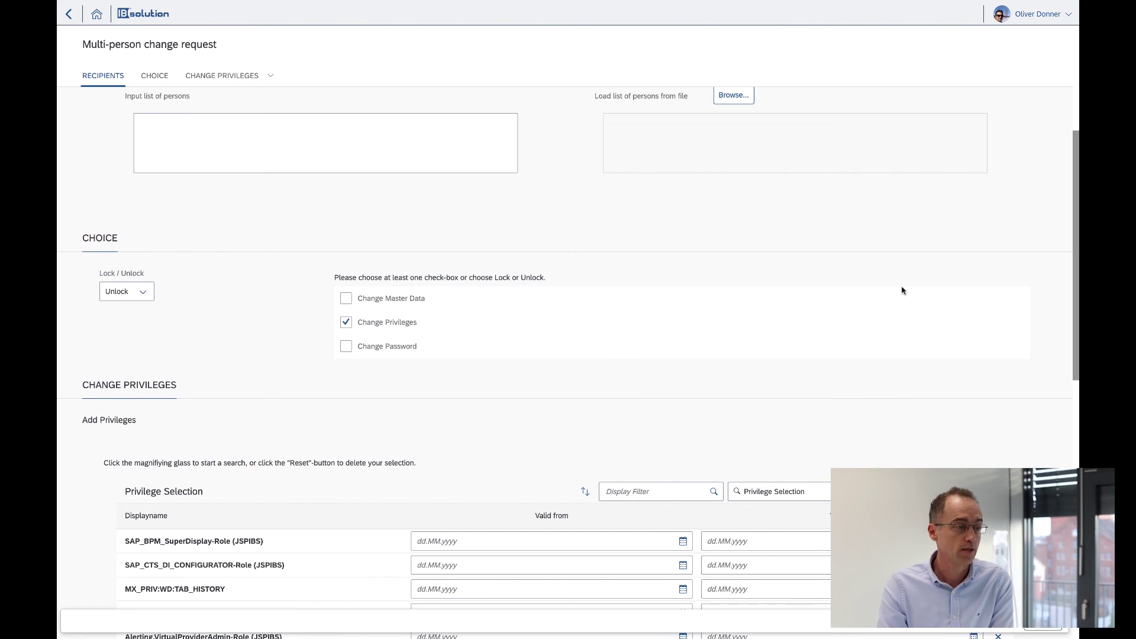
scroll(902, 290, "down", 3)
scroll(902, 290, "up", 10)
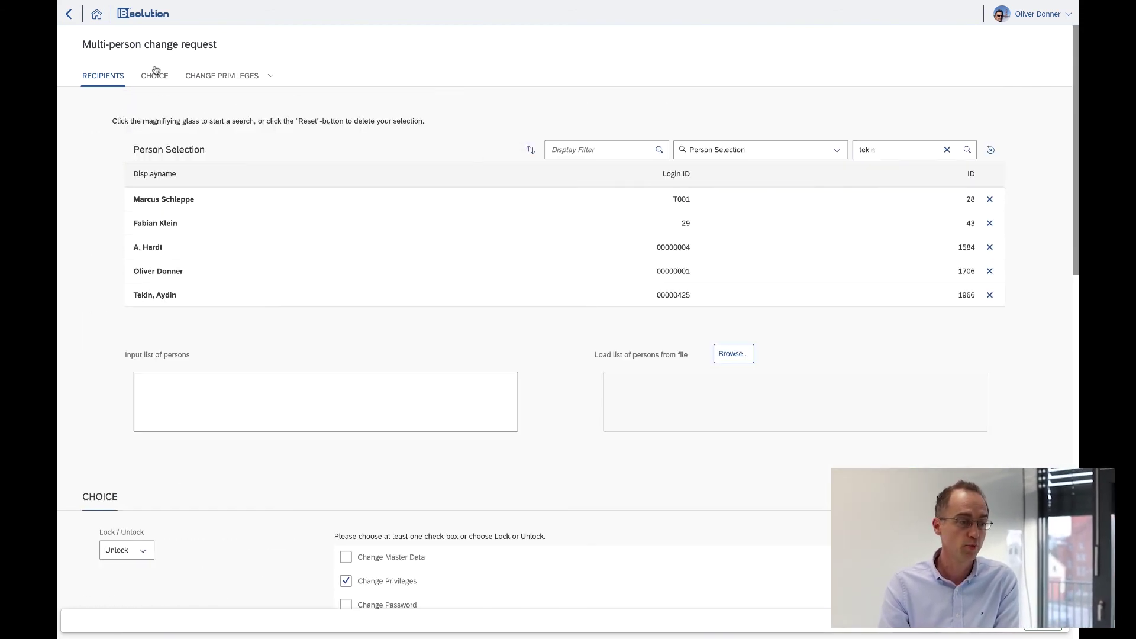
left_click(97, 15)
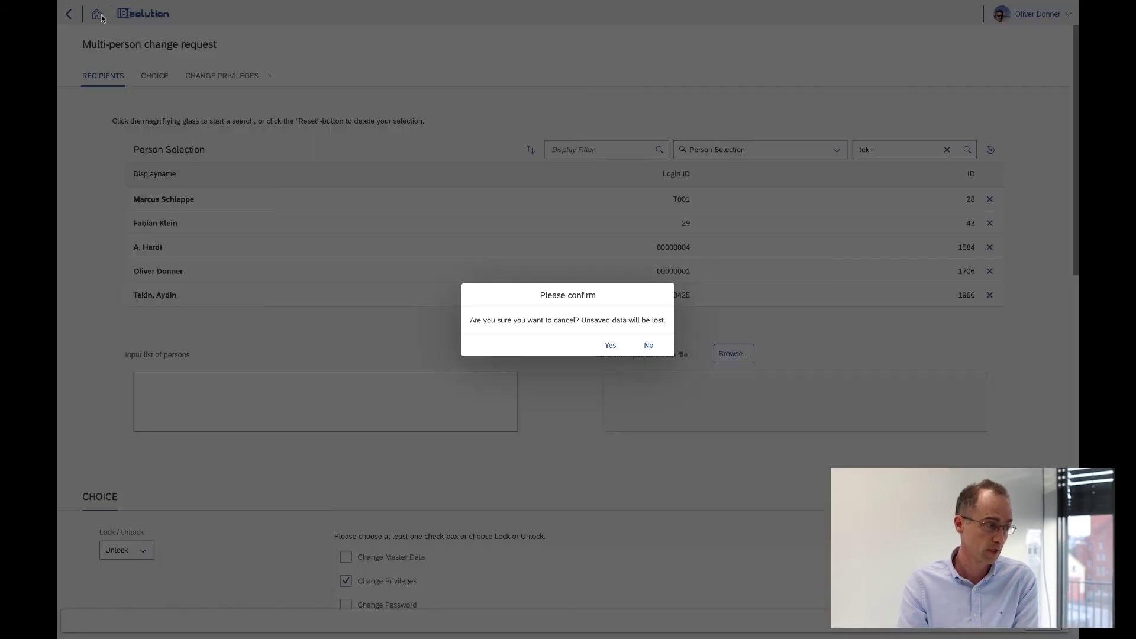
left_click(610, 345)
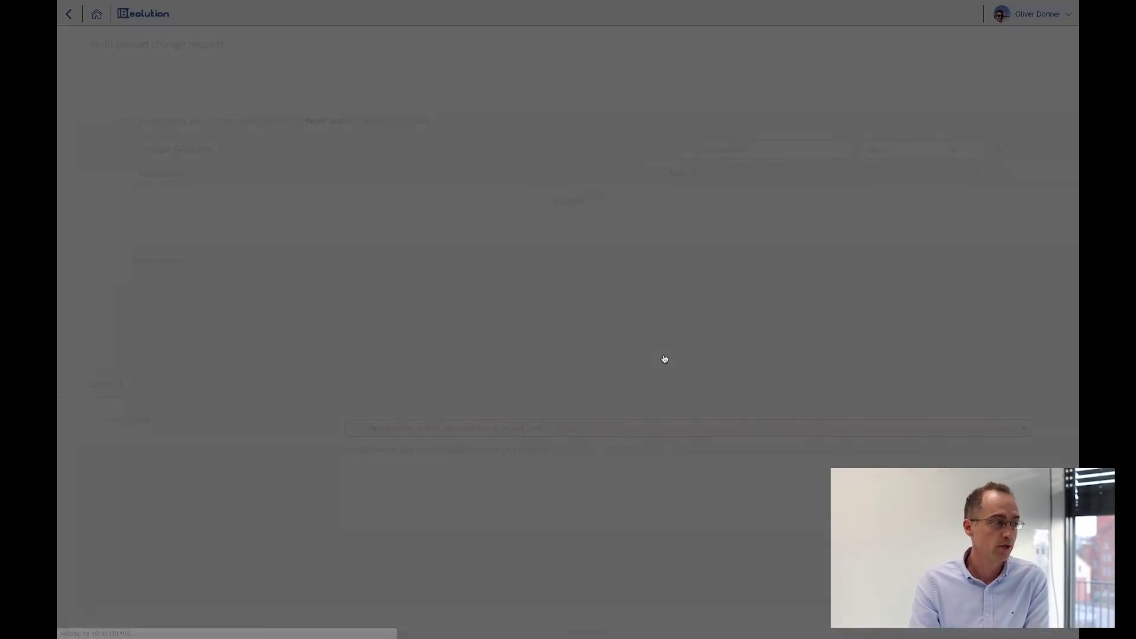